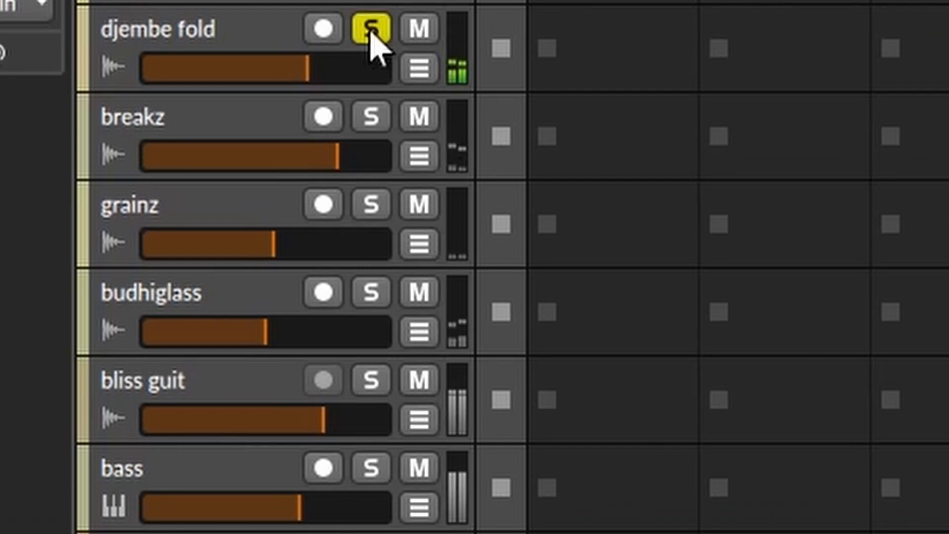
# - Audition the djembe fold, breakz, grainz and budhiglass tracks one at a time by soloing each
pyautogui.click(370, 31)
pyautogui.click(374, 121)
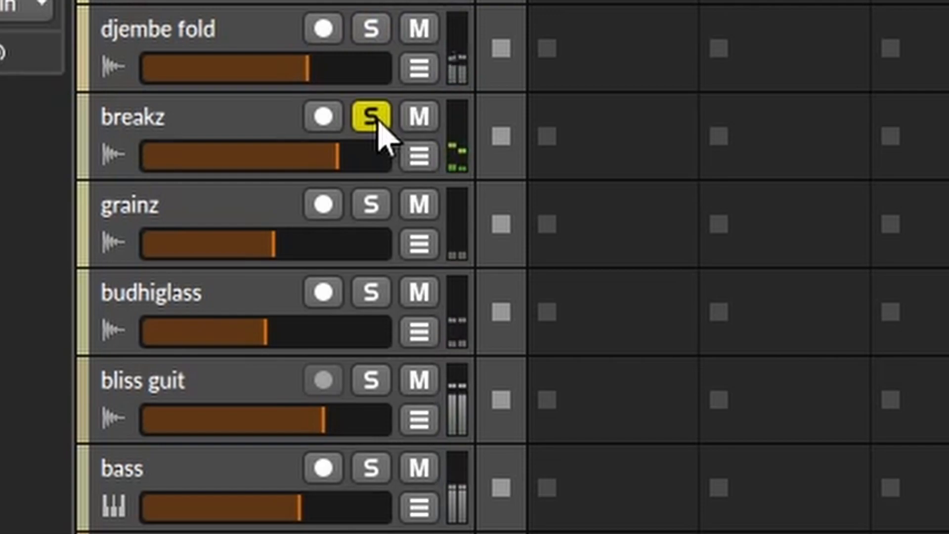
pyautogui.click(374, 121)
pyautogui.click(379, 209)
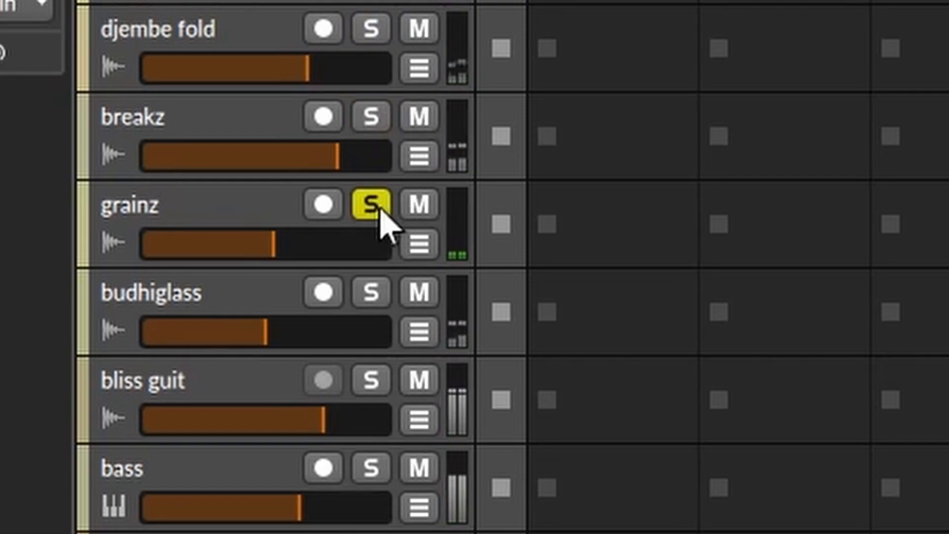
pyautogui.click(379, 209)
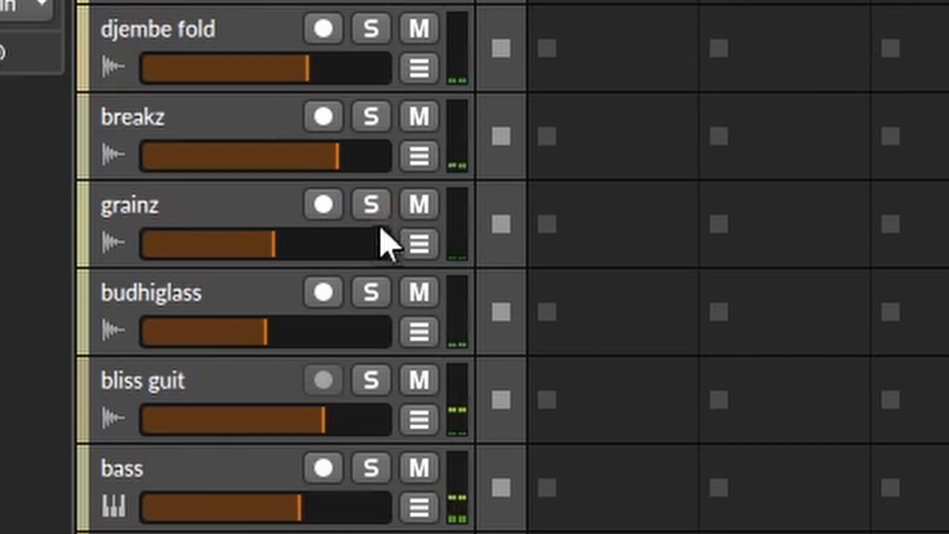
pyautogui.click(373, 294)
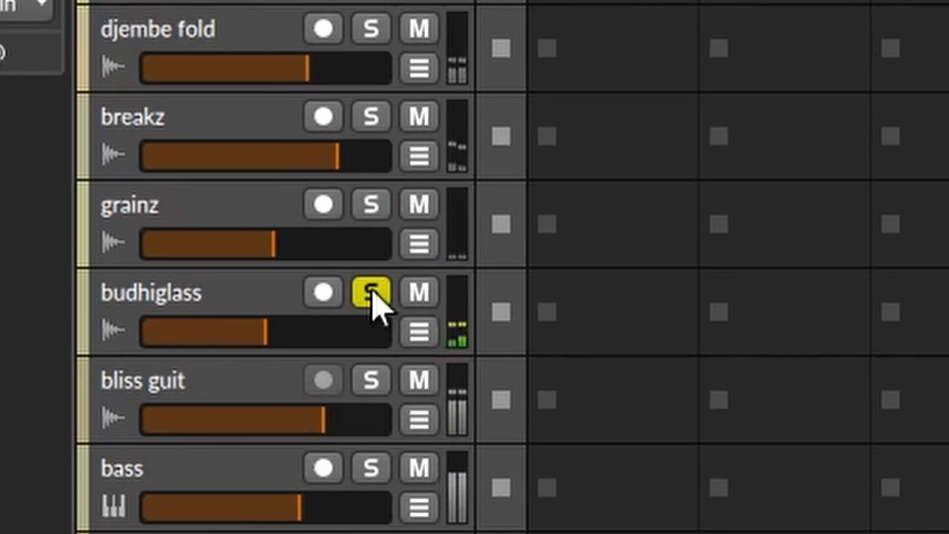
pyautogui.click(372, 293)
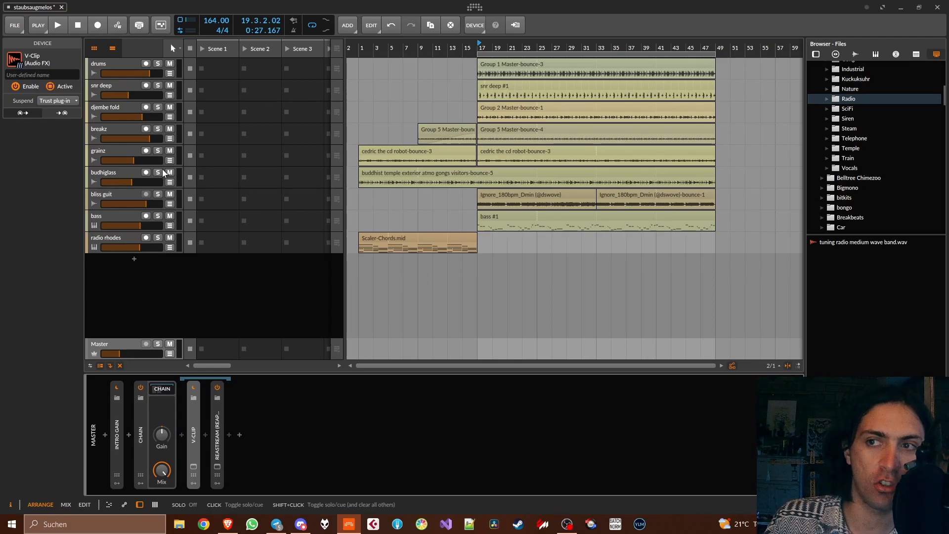
# - Switch to the web browser and download the rocking chair recording from its Creative Commons sample page
pyautogui.click(402, 125)
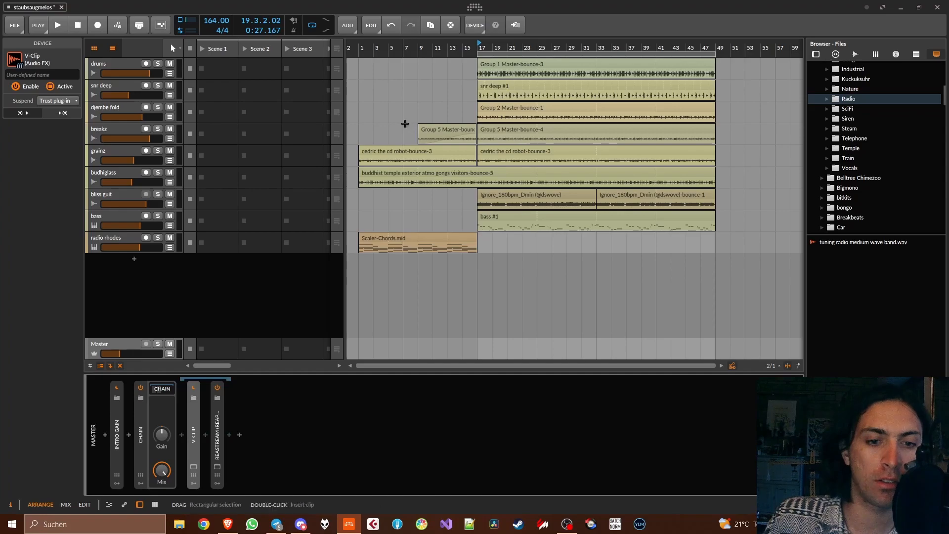
pyautogui.click(228, 524)
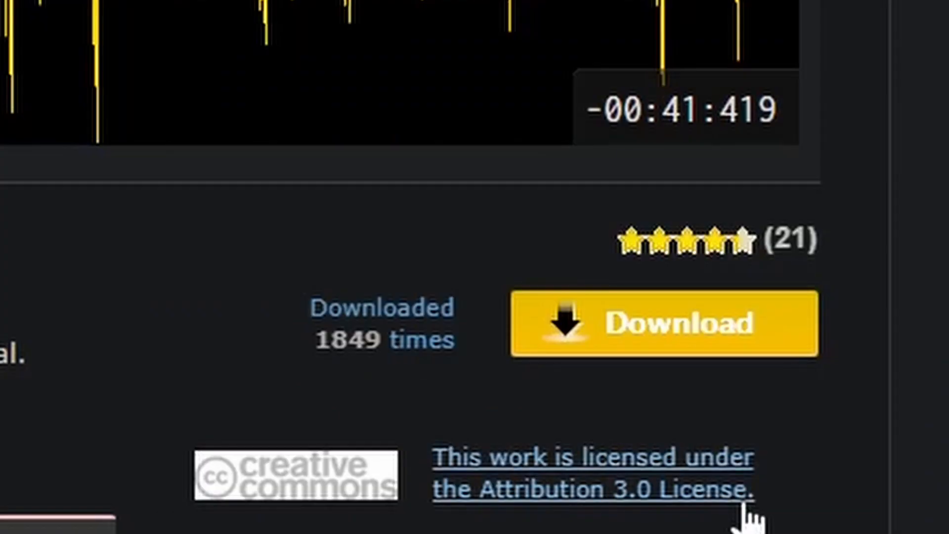
pyautogui.moveTo(678, 325); pyautogui.dragTo(607, 310)
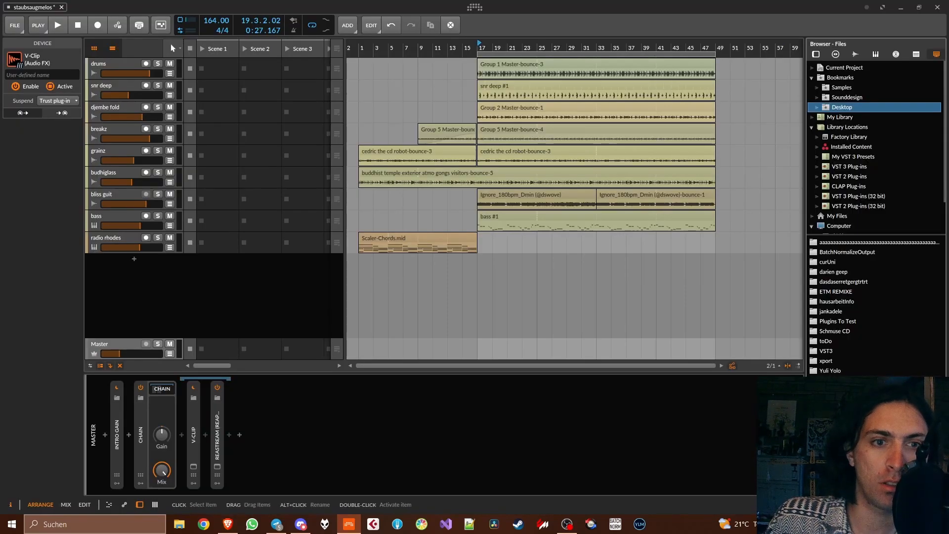
# - Place the rockingchair1 sample on a new audio track at bar 17 and set the track's volume to +1.6 dB during playback
pyautogui.click(835, 381)
pyautogui.moveTo(745, 336); pyautogui.dragTo(482, 265)
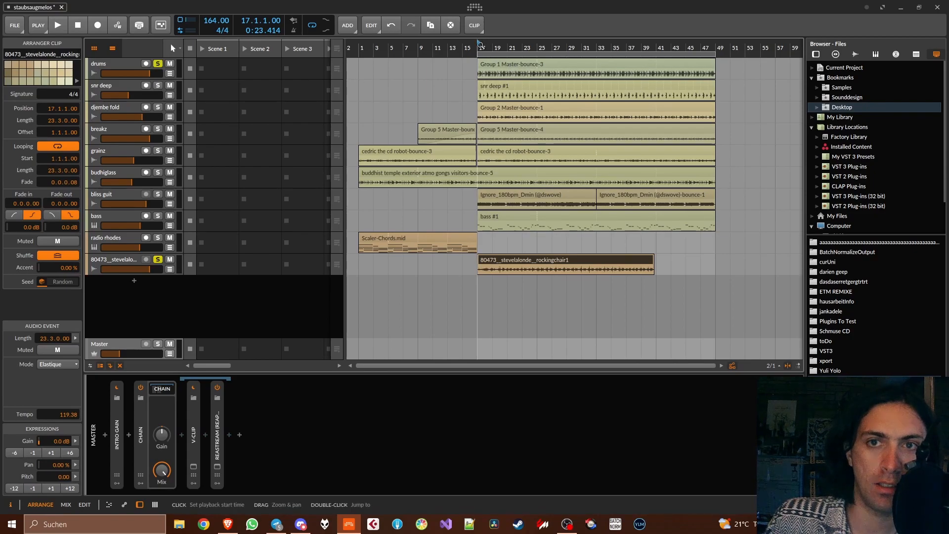
pyautogui.press('space')
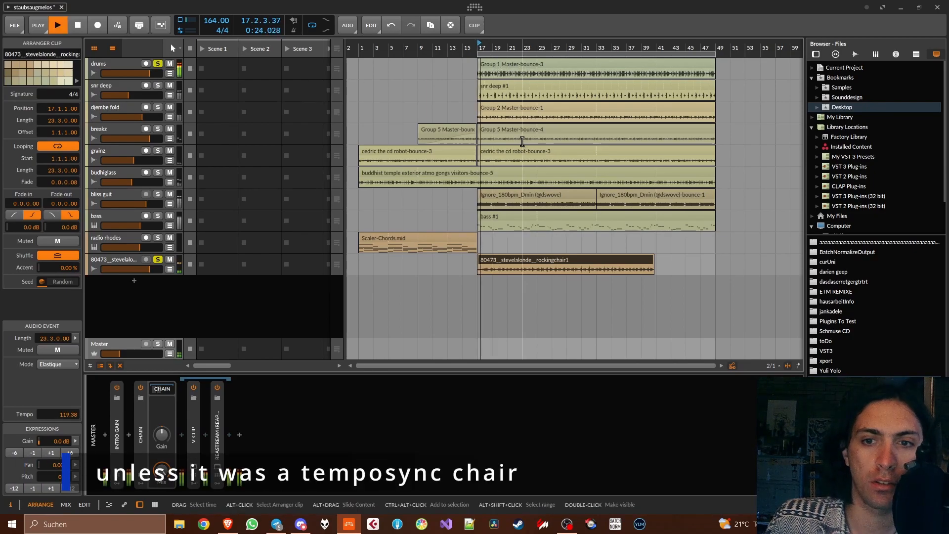
pyautogui.moveTo(153, 268); pyautogui.dragTo(156, 268)
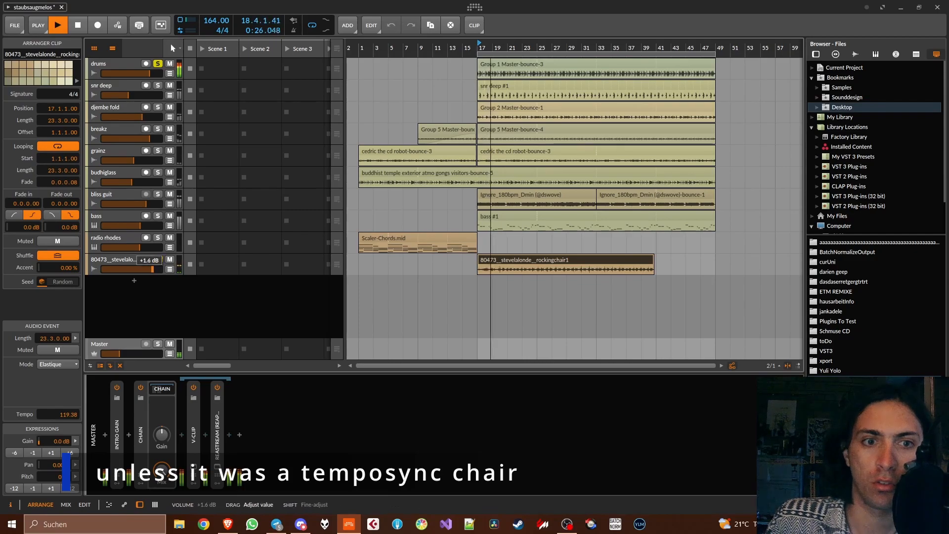
# - Stop playback and add the Melodyne plug-in to the rocking chair track's device chain
pyautogui.doubleClick(527, 262)
pyautogui.press('space')
pyautogui.doubleClick(134, 258)
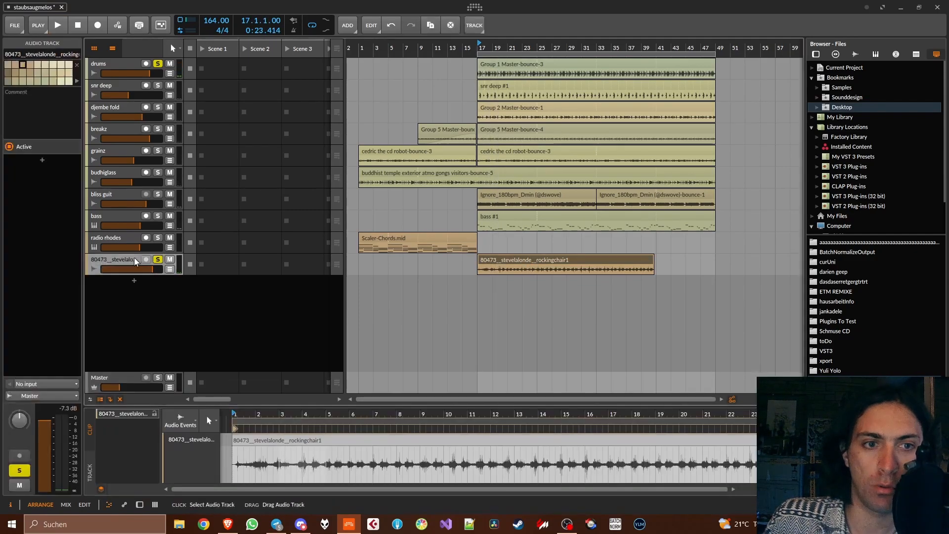
pyautogui.click(102, 426)
pyautogui.write('meld')
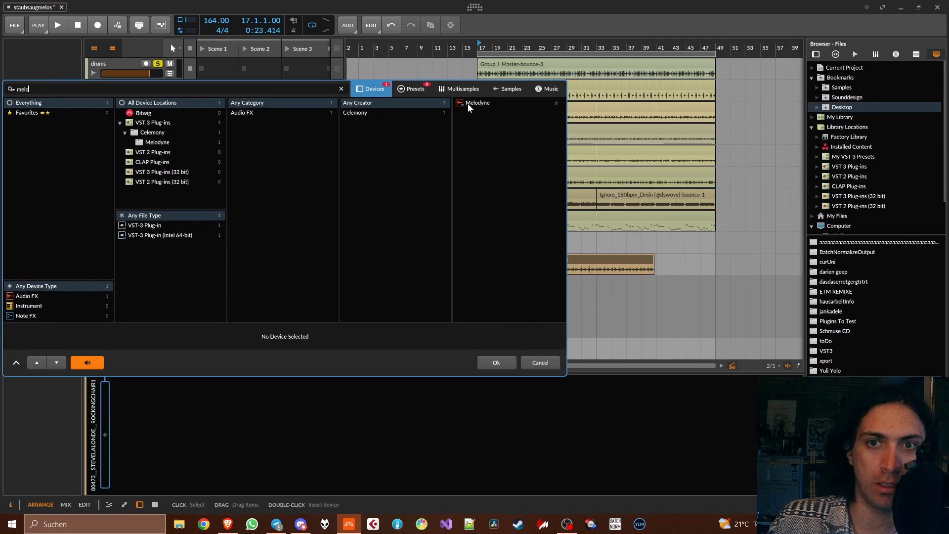
pyautogui.doubleClick(467, 103)
# - Start Melodyne's Transfer and bounce the rockingchair1 clip in place
pyautogui.click(167, 72)
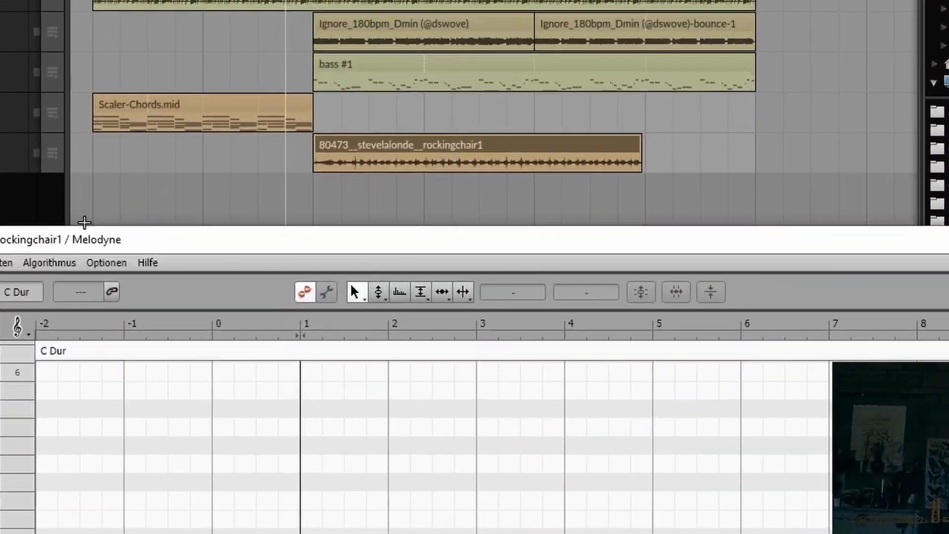
pyautogui.rightClick(363, 153)
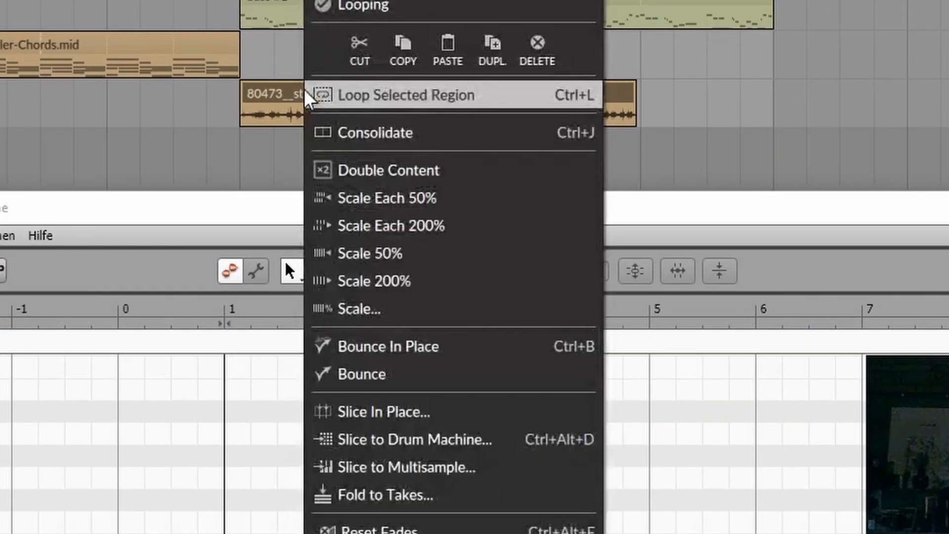
pyautogui.click(445, 351)
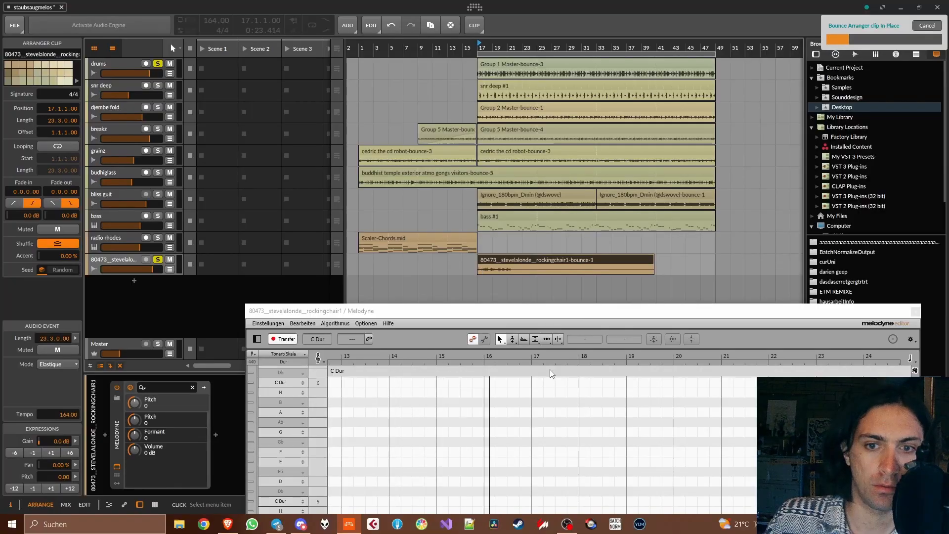
# - Set Melodyne's detection algorithm to Perkussiv tonal and even out the levels of quiet and loud notes
pyautogui.click(335, 324)
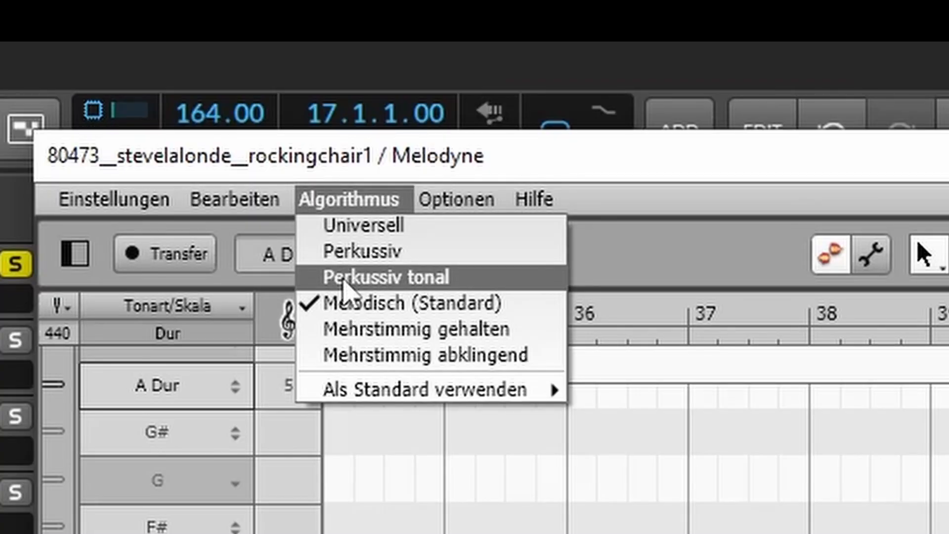
pyautogui.click(345, 279)
pyautogui.click(853, 254)
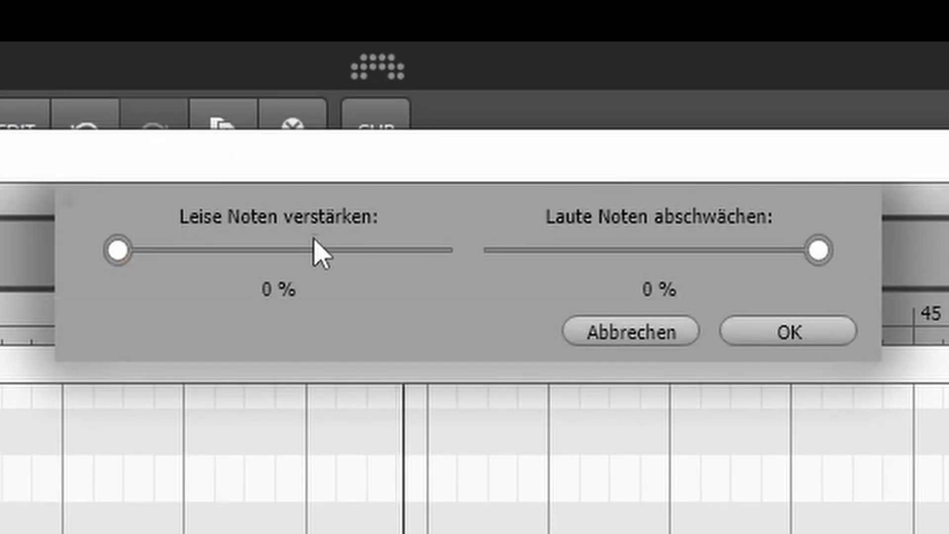
pyautogui.moveTo(314, 240); pyautogui.dragTo(767, 243)
pyautogui.click(789, 331)
# - Quantize the note timing in Melodyne with a 1/8 groove reference at 100 % intensity
pyautogui.click(781, 254)
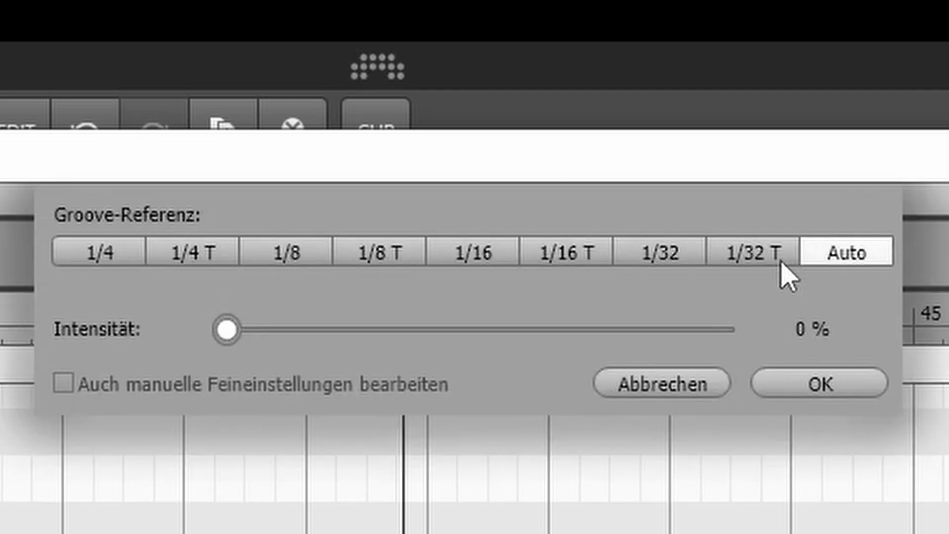
pyautogui.click(293, 257)
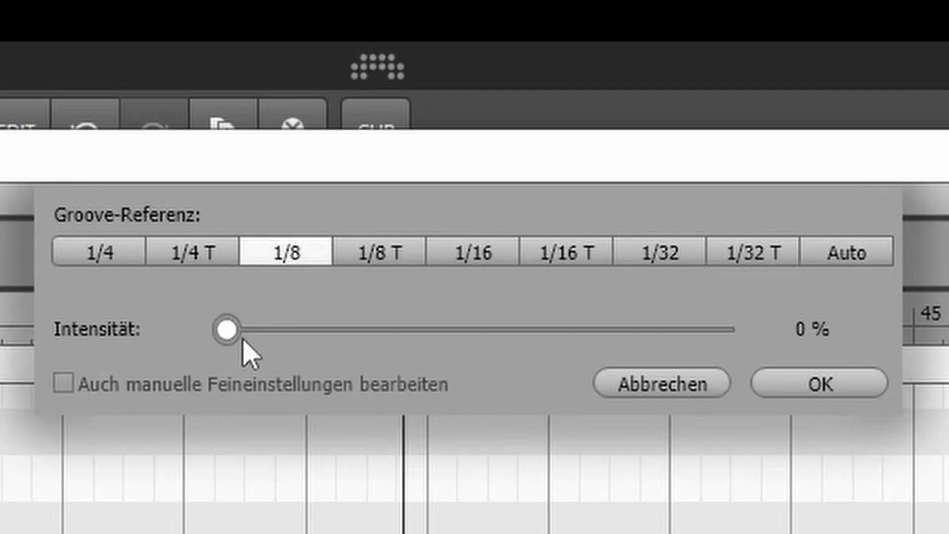
pyautogui.moveTo(226, 329); pyautogui.dragTo(720, 329)
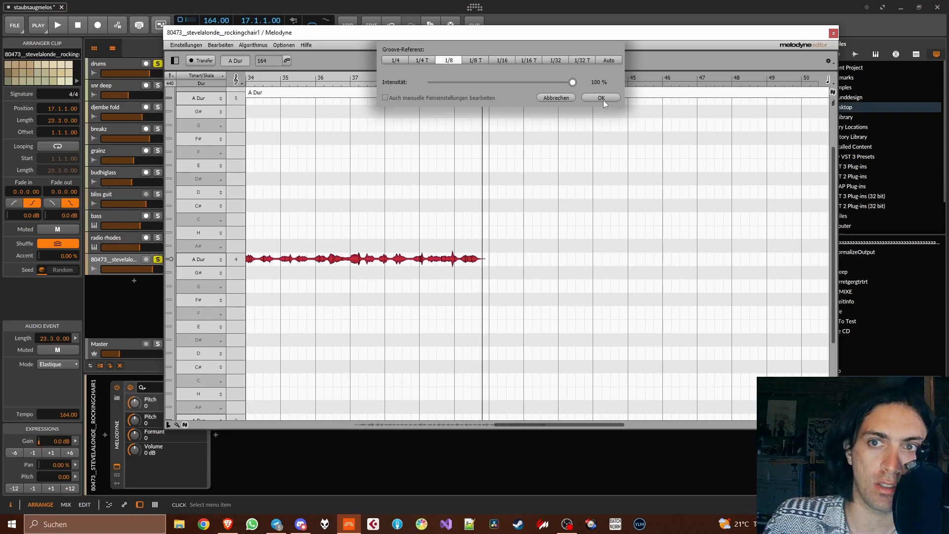
pyautogui.click(818, 384)
# - Play the track and set Melodyne's pitch to +8.88 and formant to -0.72
pyautogui.moveTo(490, 15); pyautogui.dragTo(510, 286)
pyautogui.press('space')
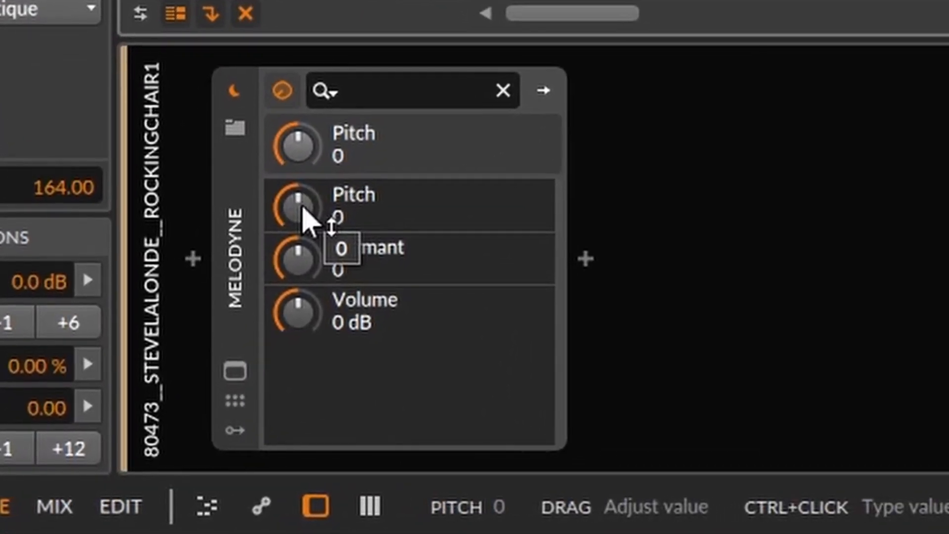
pyautogui.moveTo(285, 244); pyautogui.dragTo(306, 200)
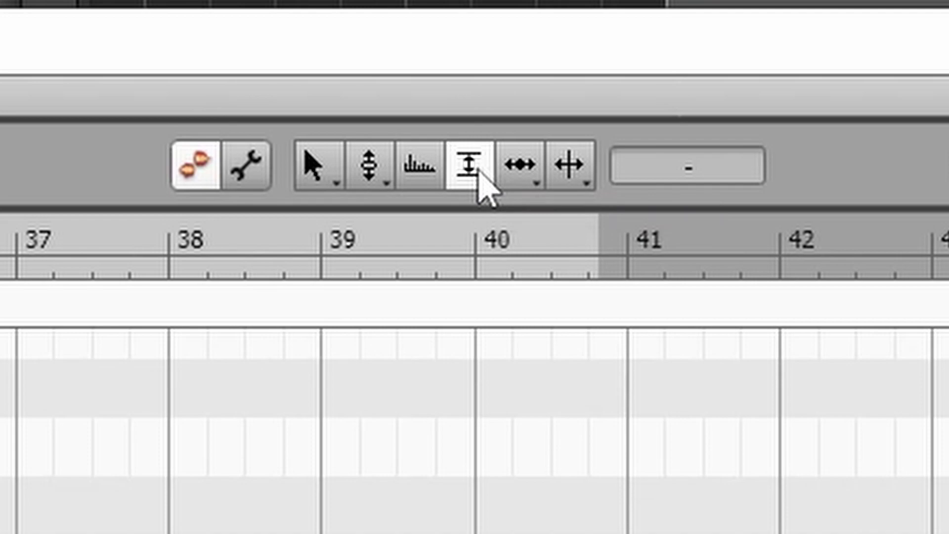
# - Select the rocking chair notes with Melodyne's Fade tool and adjust their fades together
pyautogui.click(477, 181)
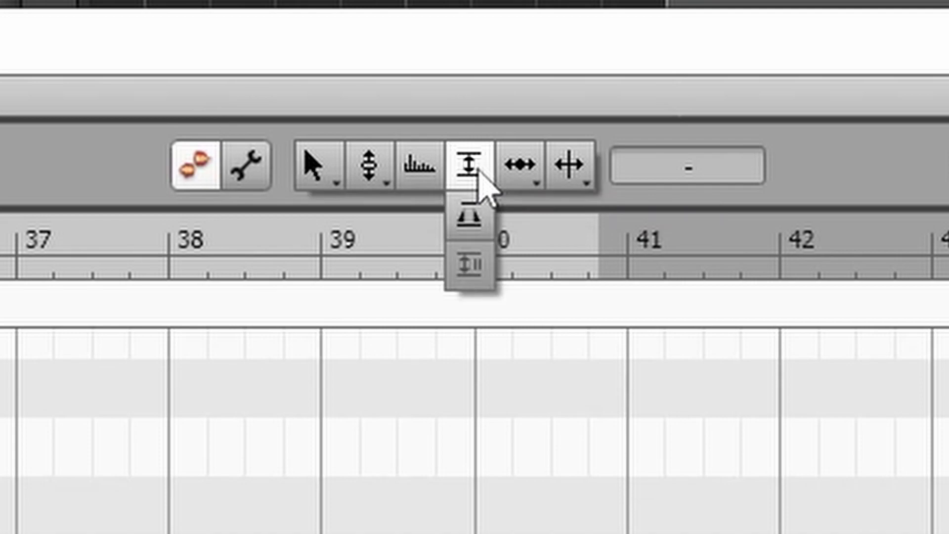
pyautogui.click(477, 215)
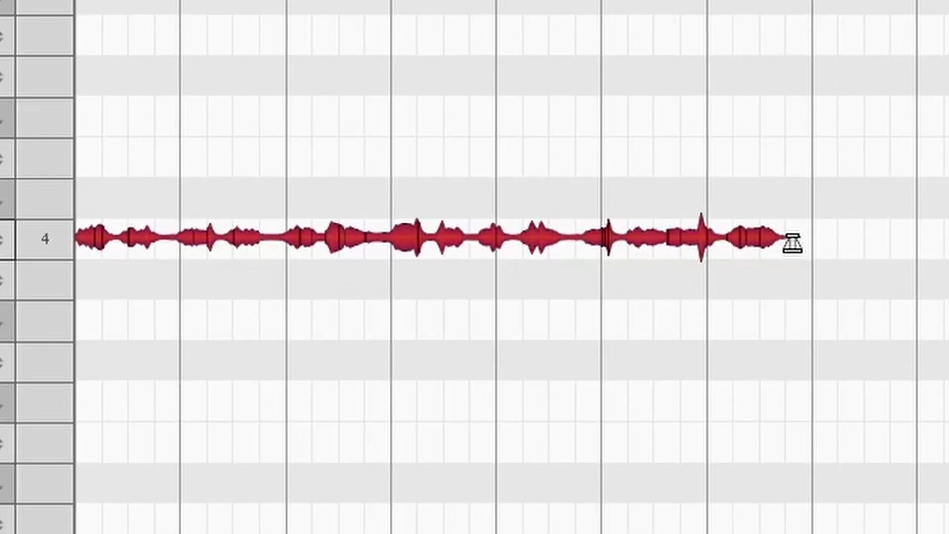
pyautogui.moveTo(792, 243); pyautogui.dragTo(583, 253)
pyautogui.moveTo(773, 232); pyautogui.dragTo(775, 154)
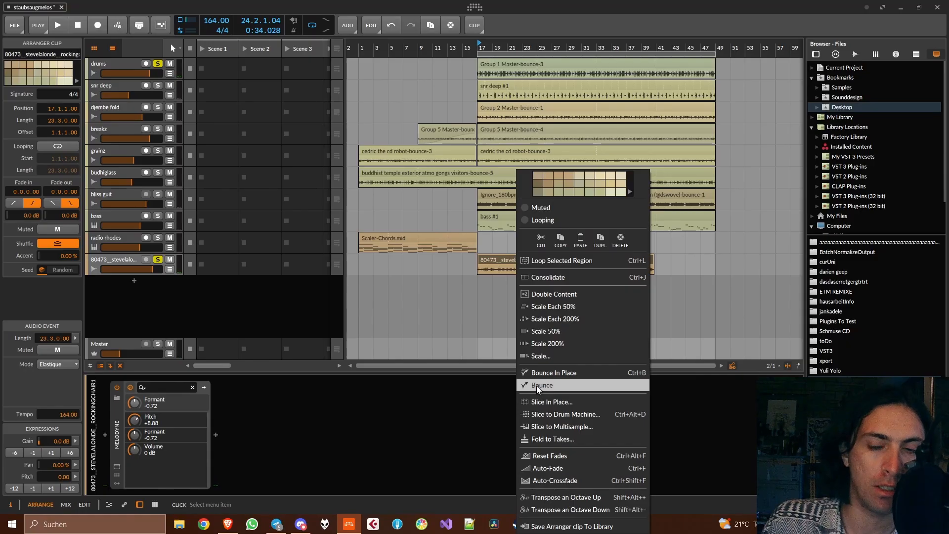
# - Bounce the processed rocking chair clip Post-Fader at 24-bit to a new track and delete the original track
pyautogui.click(536, 385)
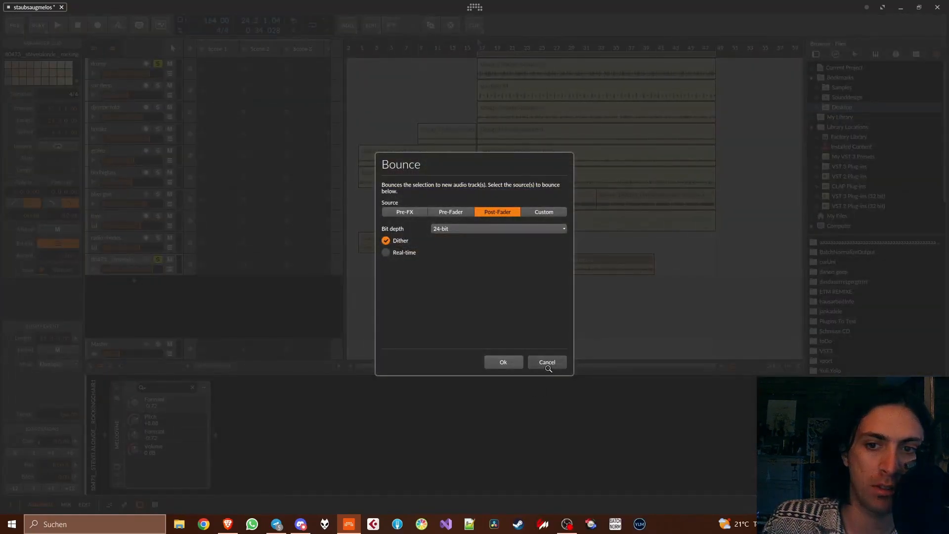
pyautogui.click(546, 366)
pyautogui.press('Delete')
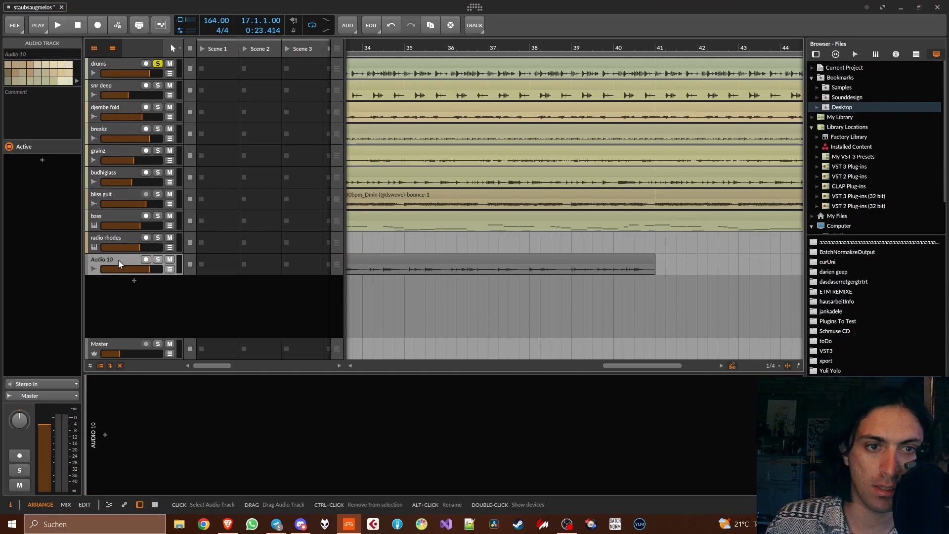
# - Enlarge the bounced Audio 10 track and set its clip's stretch mode to Slice
pyautogui.moveTo(154, 274); pyautogui.dragTo(197, 354)
pyautogui.scroll(-5, 428, 307)
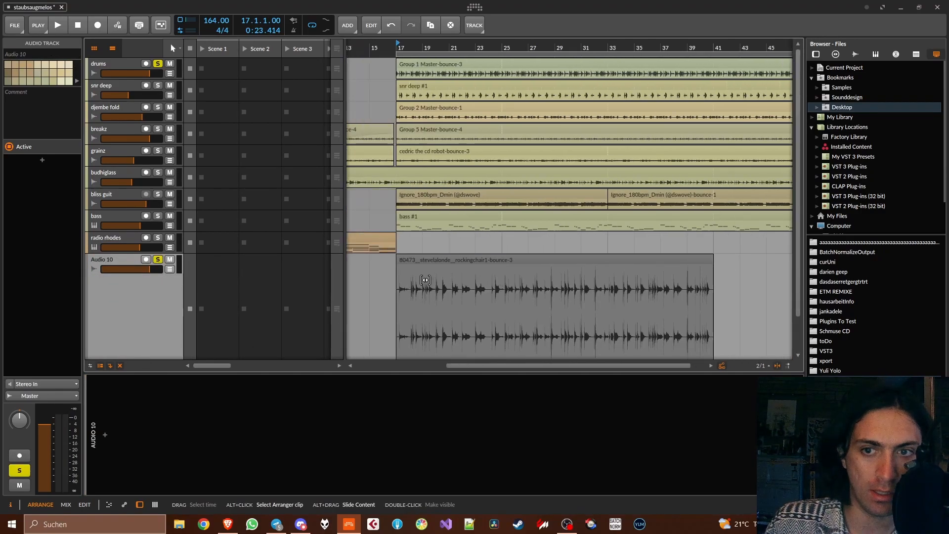
pyautogui.click(445, 259)
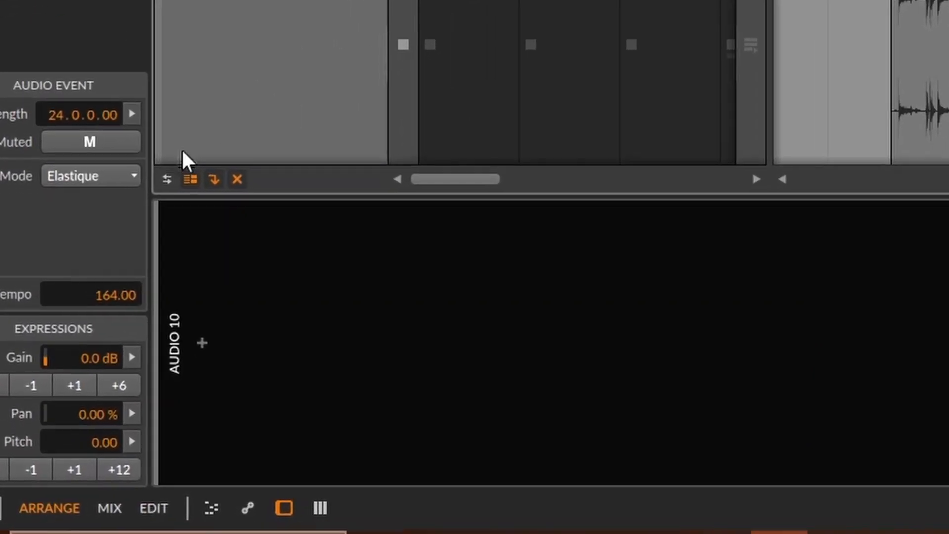
pyautogui.click(70, 364)
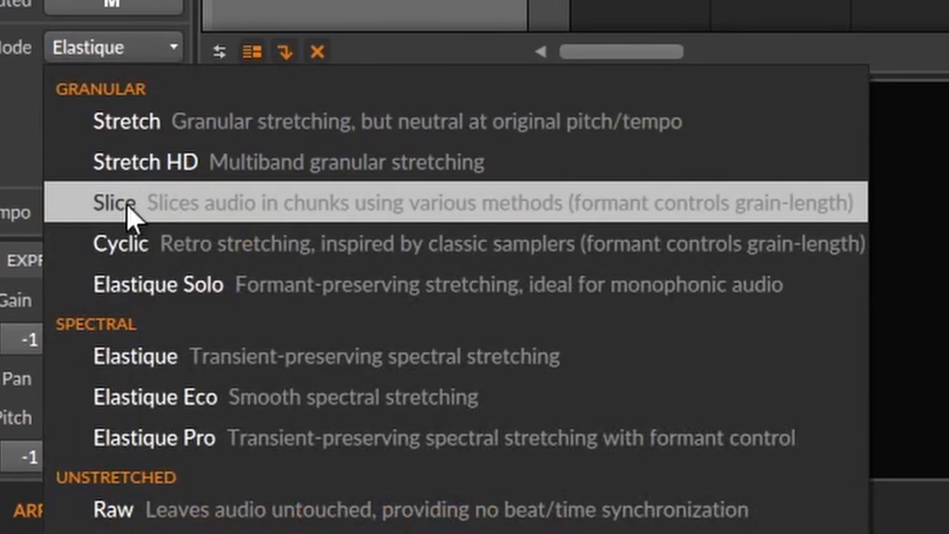
pyautogui.click(99, 203)
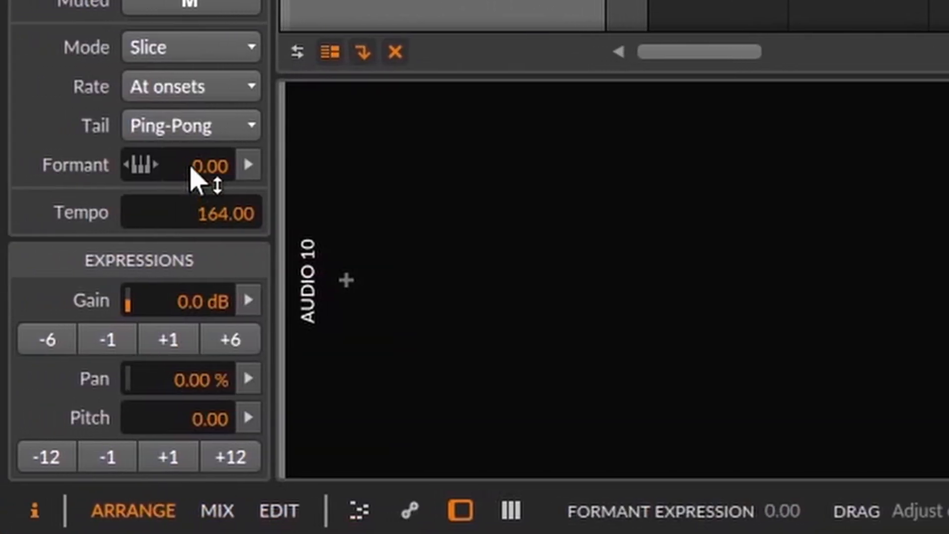
# - Try a formant of 24.00 on the sliced clip, set its pitch to 24.00, and change the formant to -24.00
pyautogui.moveTo(192, 170); pyautogui.dragTo(192, 123)
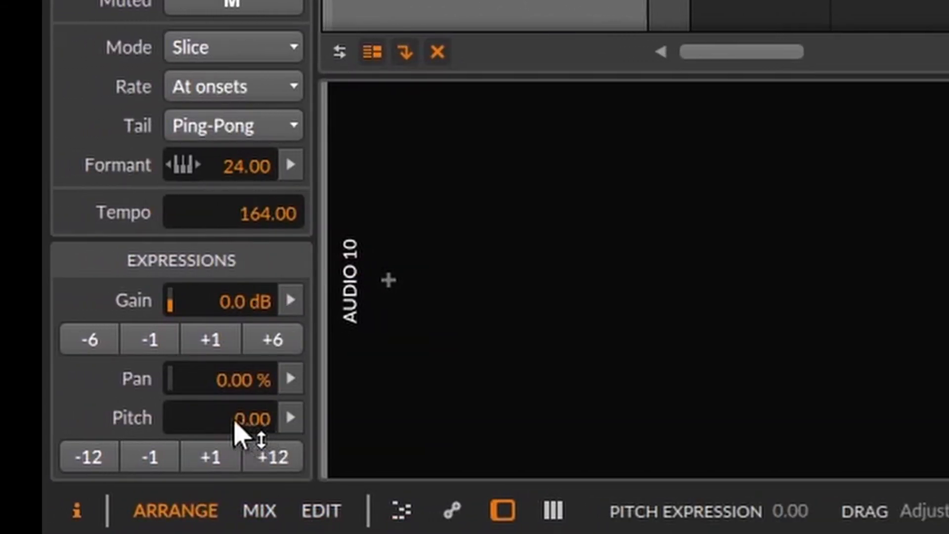
pyautogui.moveTo(234, 432); pyautogui.dragTo(272, 417)
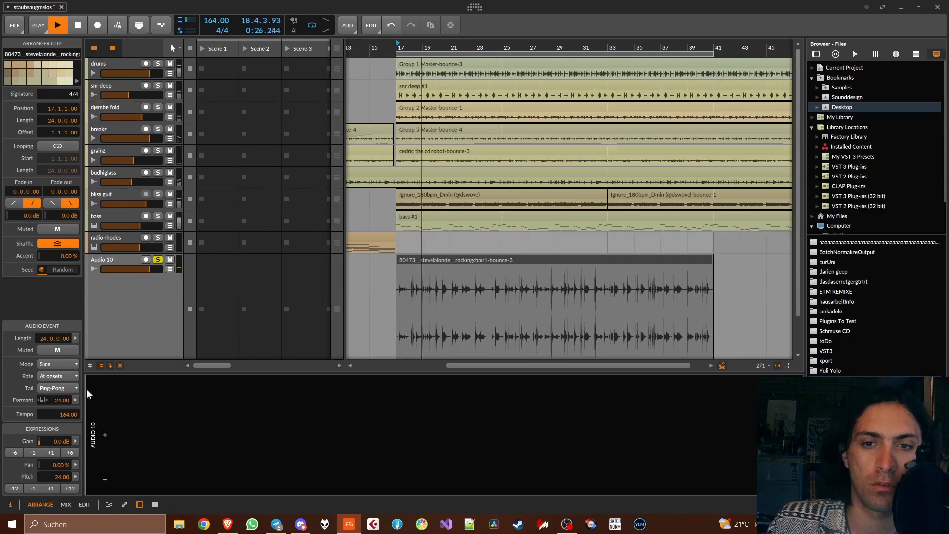
pyautogui.moveTo(62, 399); pyautogui.dragTo(61, 447)
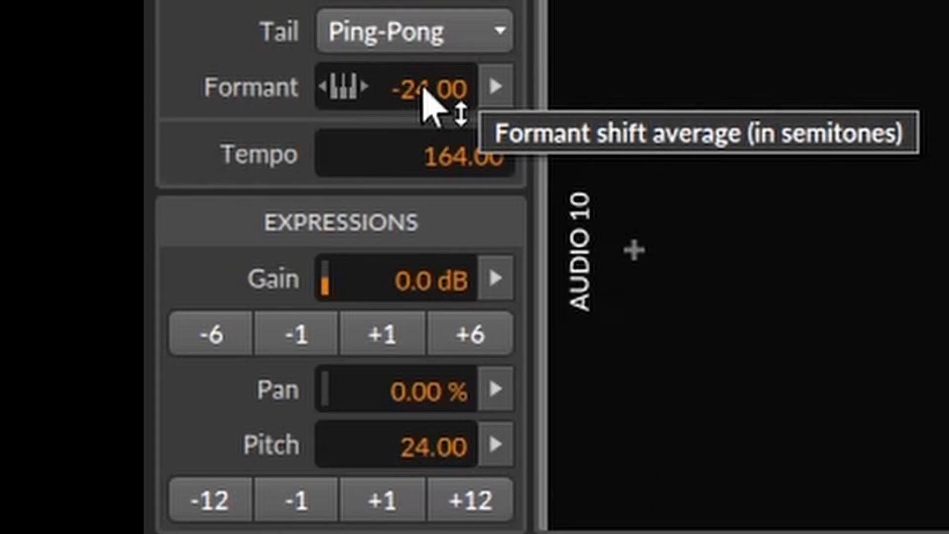
# - Keep the Ping-Pong tail on the sliced clip, set its formant to 17.00, and set its pitch to 13.00
pyautogui.click(410, 37)
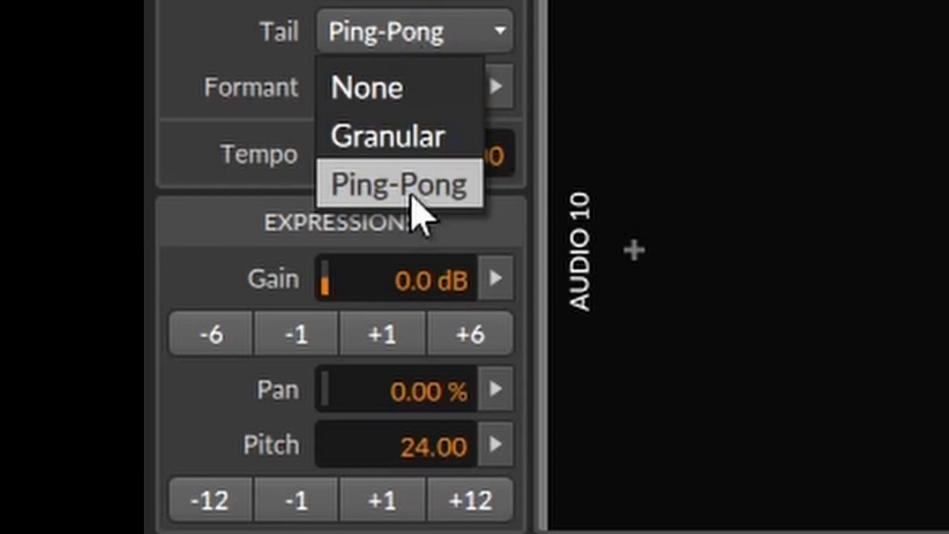
pyautogui.click(233, 10)
pyautogui.moveTo(390, 92); pyautogui.dragTo(390, 92)
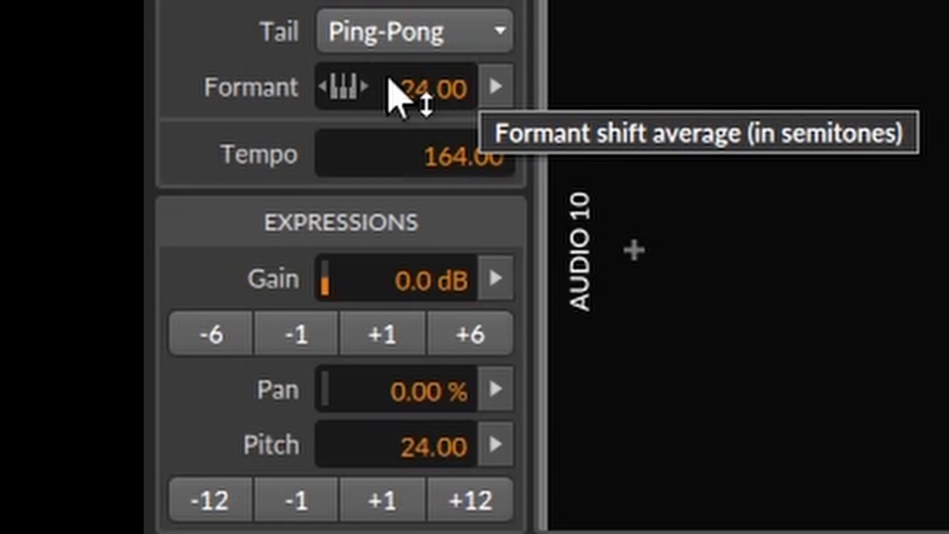
pyautogui.moveTo(393, 91)
pyautogui.mouseDown()
pyautogui.moveTo(392, 106)
pyautogui.moveTo(400, 94)
pyautogui.mouseUp()
pyautogui.moveTo(412, 440); pyautogui.dragTo(412, 469)
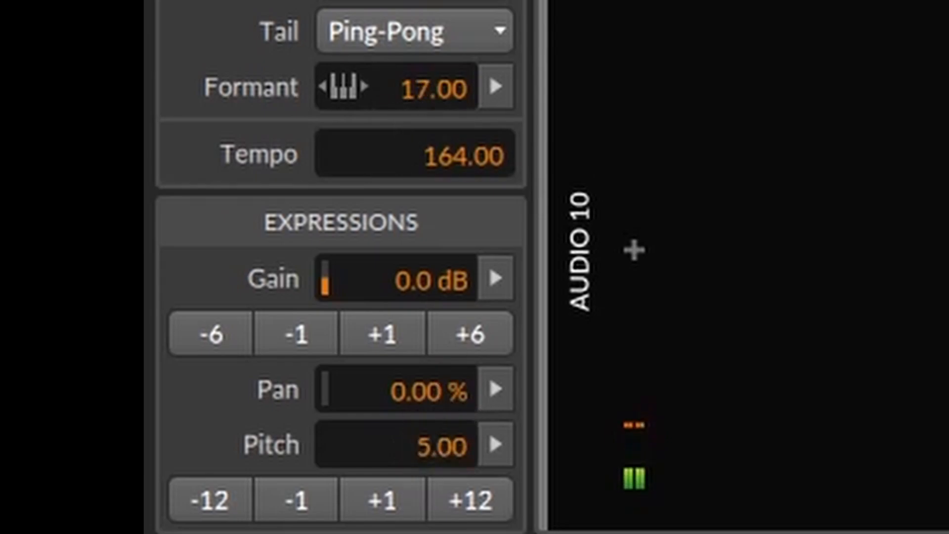
pyautogui.moveTo(62, 476); pyautogui.dragTo(62, 464)
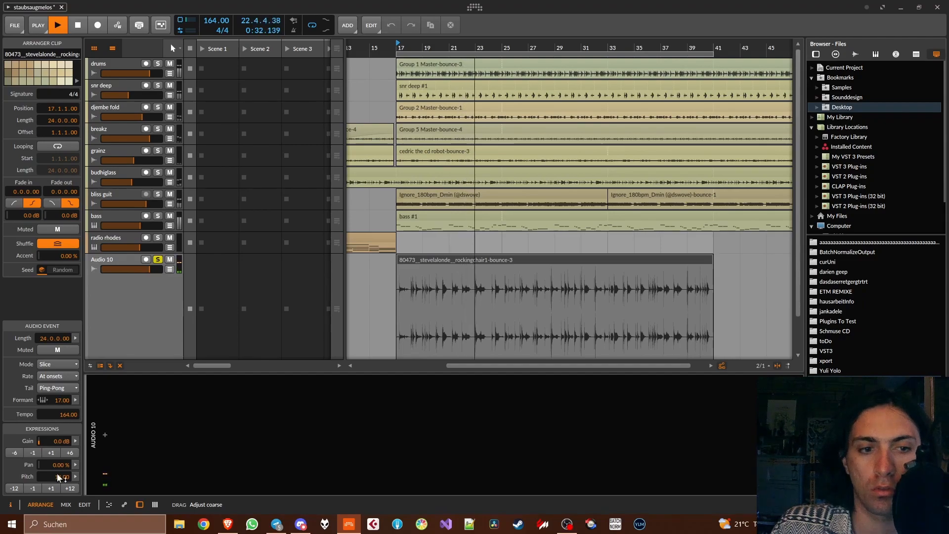
# - Insert The Grater on Audio 10, raise its Pre Tonality high and mid, and set Sharpness to 98%
pyautogui.click(134, 299)
pyautogui.click(134, 298)
pyautogui.click(127, 262)
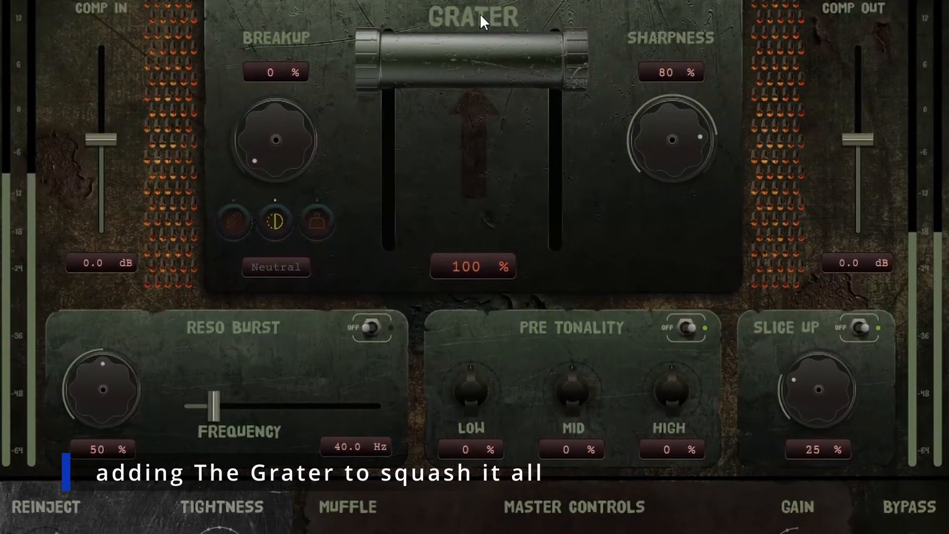
pyautogui.moveTo(667, 371); pyautogui.dragTo(660, 351)
pyautogui.moveTo(599, 388); pyautogui.dragTo(591, 366)
pyautogui.click(672, 141)
pyautogui.moveTo(672, 142); pyautogui.dragTo(674, 116)
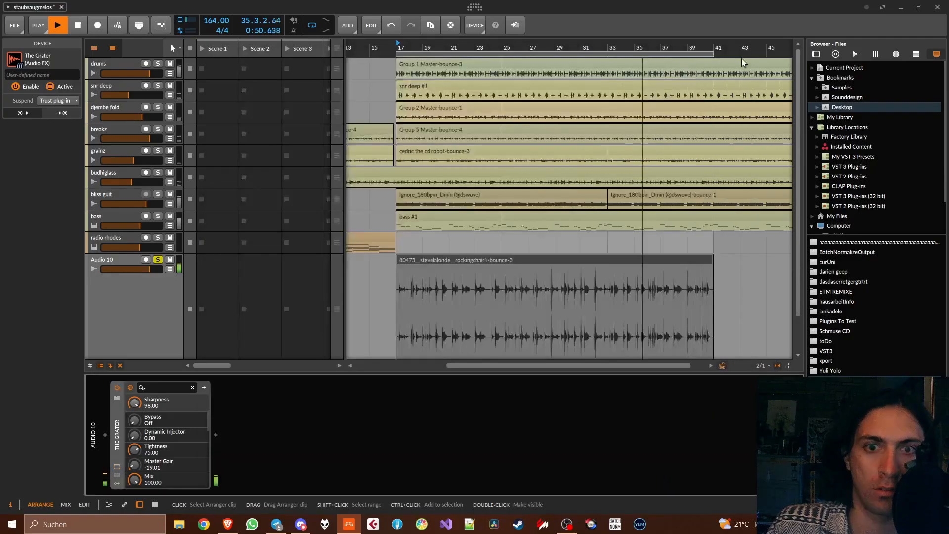
# - Bounce the Grater-processed rocking chair clip to replace the original track, and enlarge the resulting Audio 10 track
pyautogui.press('space')
pyautogui.rightClick(464, 260)
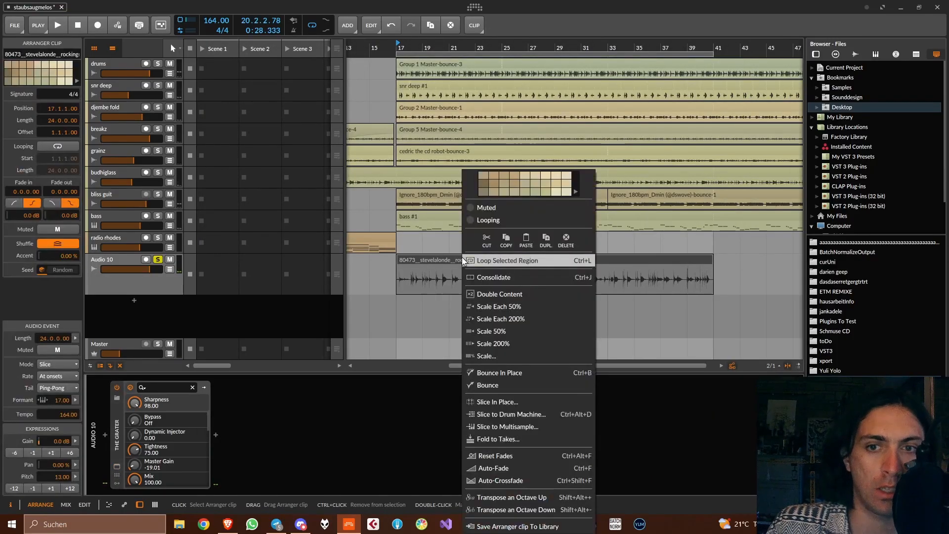
pyautogui.click(482, 384)
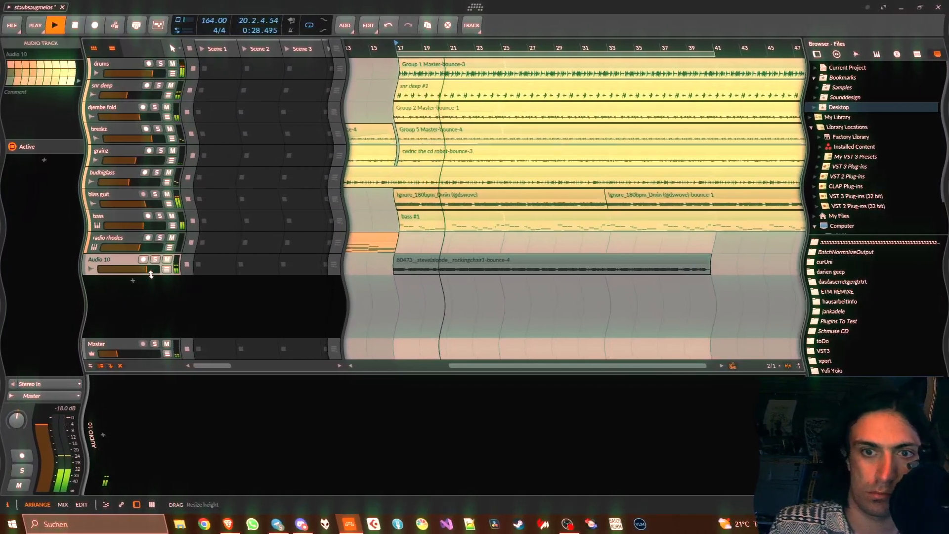
pyautogui.moveTo(150, 274); pyautogui.dragTo(151, 334)
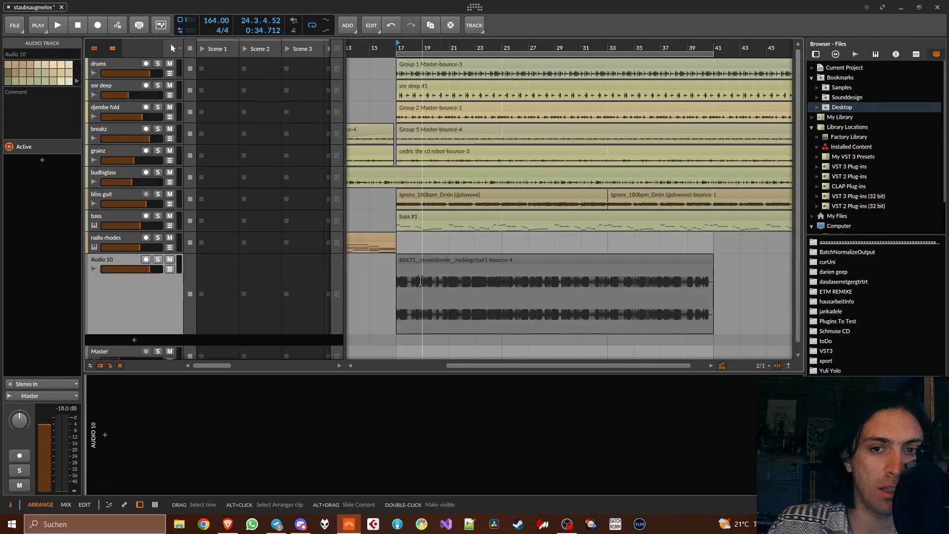
# - Set the loop region to two bars starting at 17.1.1.00 and audition the bounced clip within the full track
pyautogui.hscroll(3, 411, 271)
pyautogui.scroll(5, 413, 275)
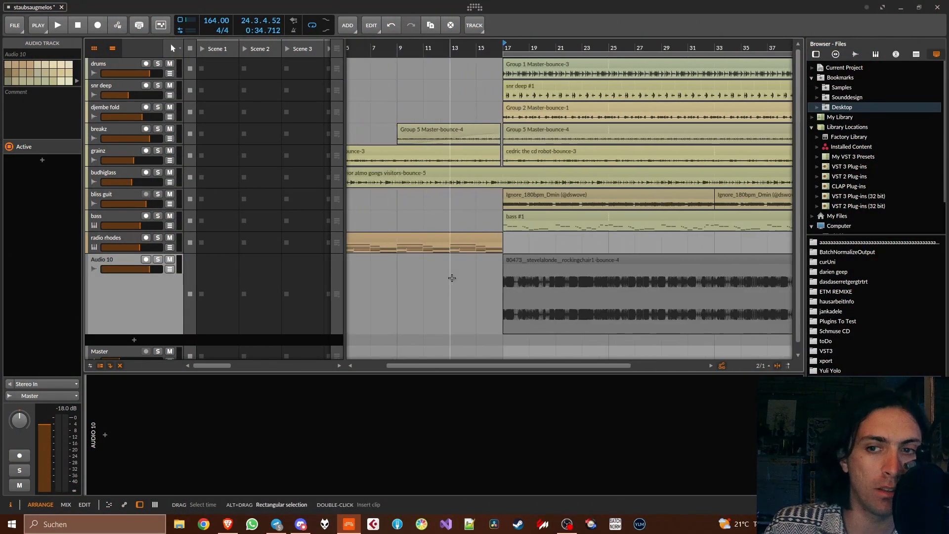
pyautogui.press('b')
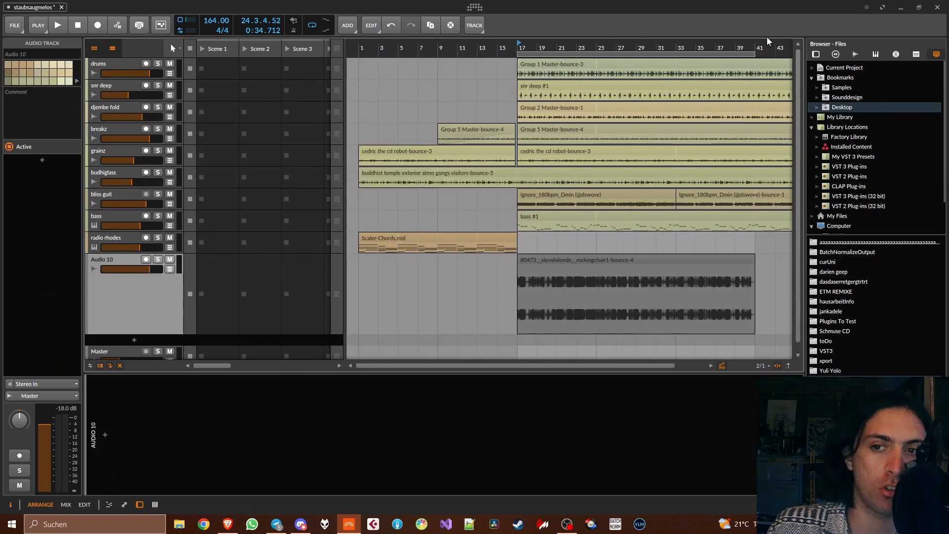
pyautogui.moveTo(579, 55); pyautogui.dragTo(567, 55)
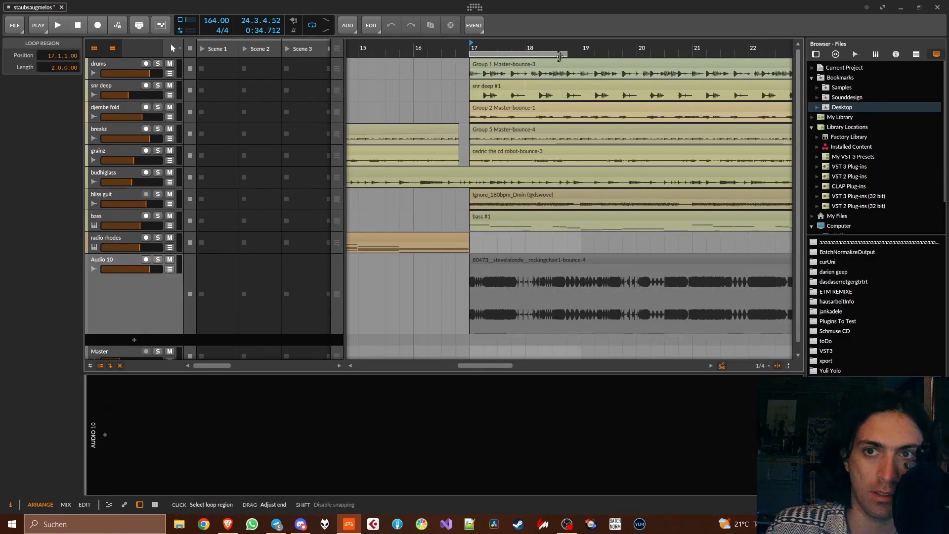
pyautogui.press('space')
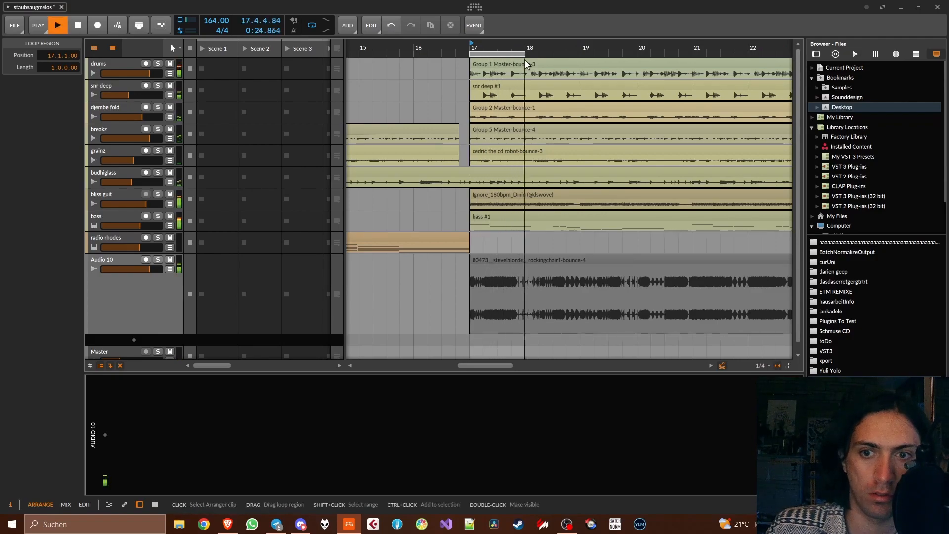
pyautogui.press('space')
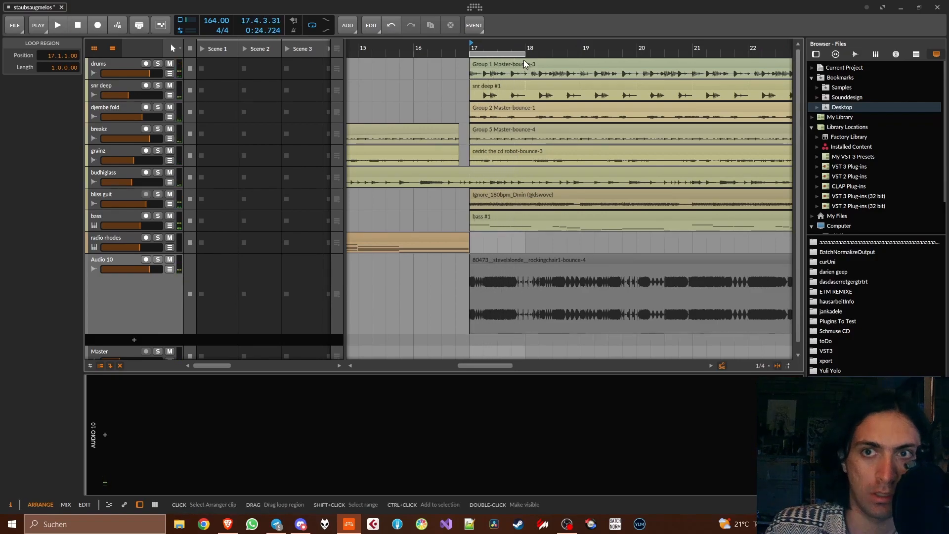
pyautogui.moveTo(525, 53); pyautogui.dragTo(583, 58)
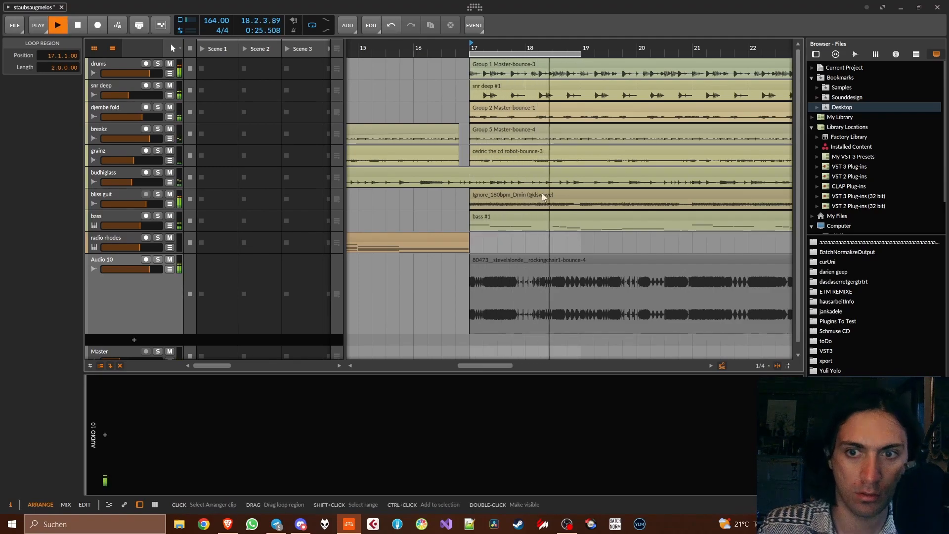
# - Split the bounced rocking chair clip and move its later part to start at 18.1.1.00, then play it back
pyautogui.click(537, 262)
pyautogui.press('1')
pyautogui.moveTo(553, 257); pyautogui.dragTo(538, 260)
pyautogui.press('space')
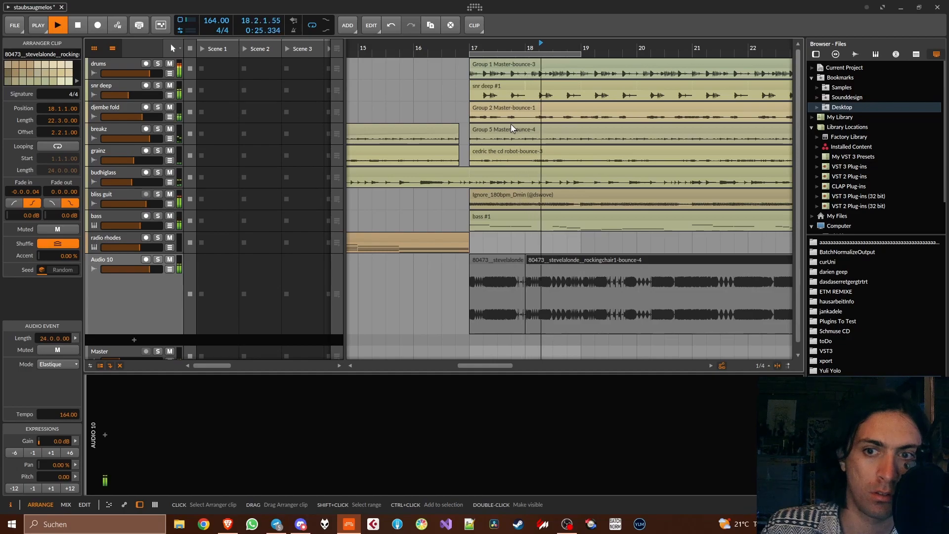
# - Cut further short slices after bar 18 of the rocking chair clip and pull them earlier against the preceding slices
pyautogui.moveTo(686, 260); pyautogui.dragTo(653, 261)
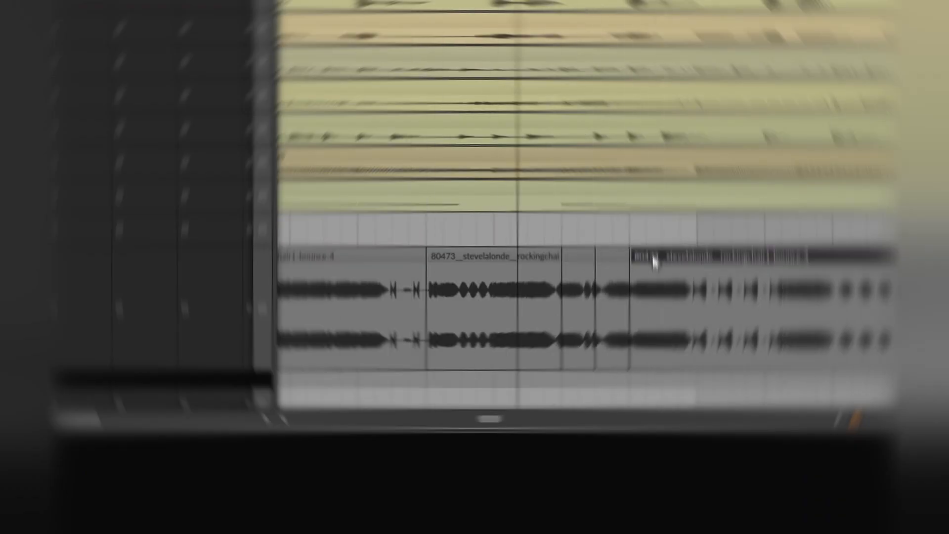
pyautogui.moveTo(739, 257); pyautogui.dragTo(611, 254)
pyautogui.click(685, 252)
pyautogui.click(741, 277)
pyautogui.hotkey('ctrl', 'e')
pyautogui.hscroll(5, 739, 176)
pyautogui.click(589, 277)
pyautogui.hotkey('ctrl', 'e')
pyautogui.hscroll(-5, 612, 254)
pyautogui.scroll(-3, 504, 276)
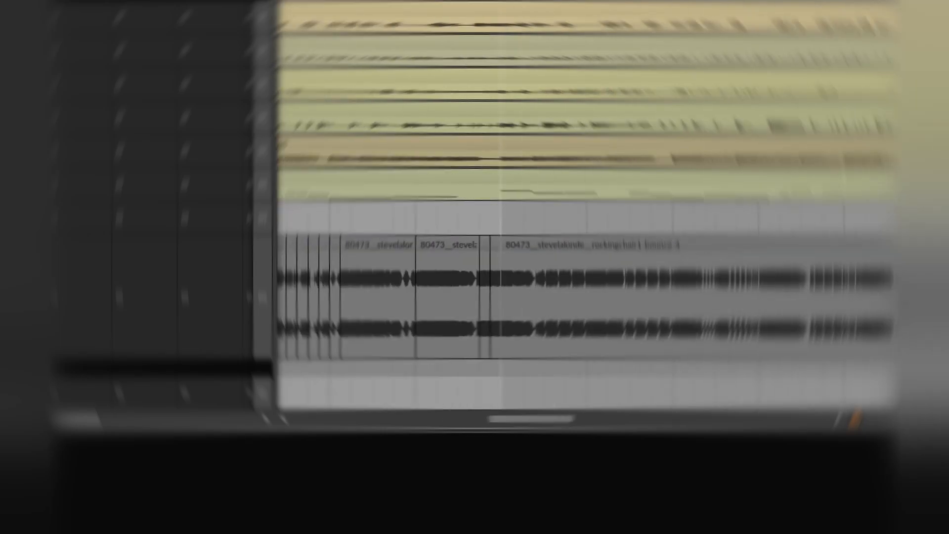
# - Isolate short grains from the remaining rocking chair audio and move them back behind the arranged slices
pyautogui.scroll(5, 500, 296)
pyautogui.click(403, 317)
pyautogui.hscroll(6, 494, 311)
pyautogui.click(660, 305)
pyautogui.hscroll(5, 659, 307)
pyautogui.click(646, 267)
pyautogui.hotkey('ctrl', 'e')
pyautogui.click(680, 258)
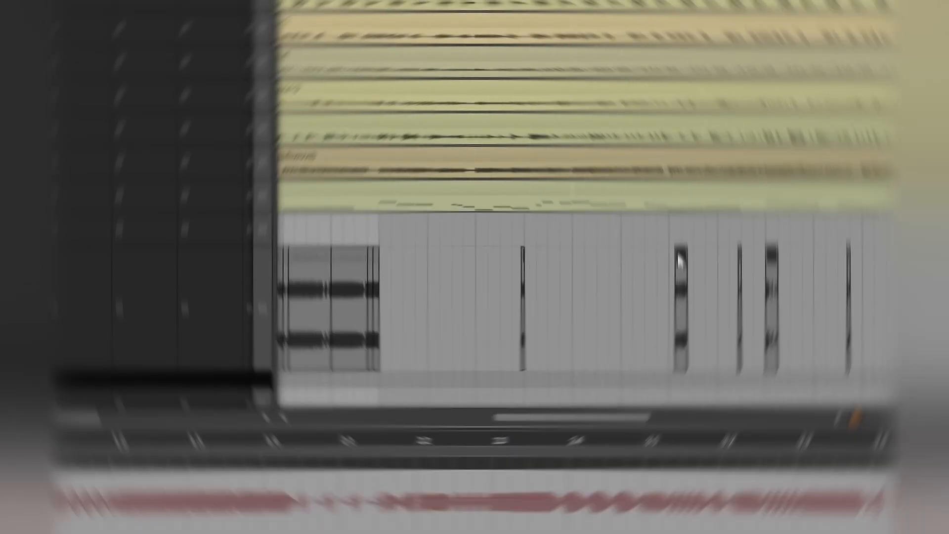
pyautogui.moveTo(569, 254); pyautogui.dragTo(413, 254)
pyautogui.click(439, 273)
pyautogui.hscroll(-6, 439, 273)
pyautogui.moveTo(764, 243); pyautogui.dragTo(583, 244)
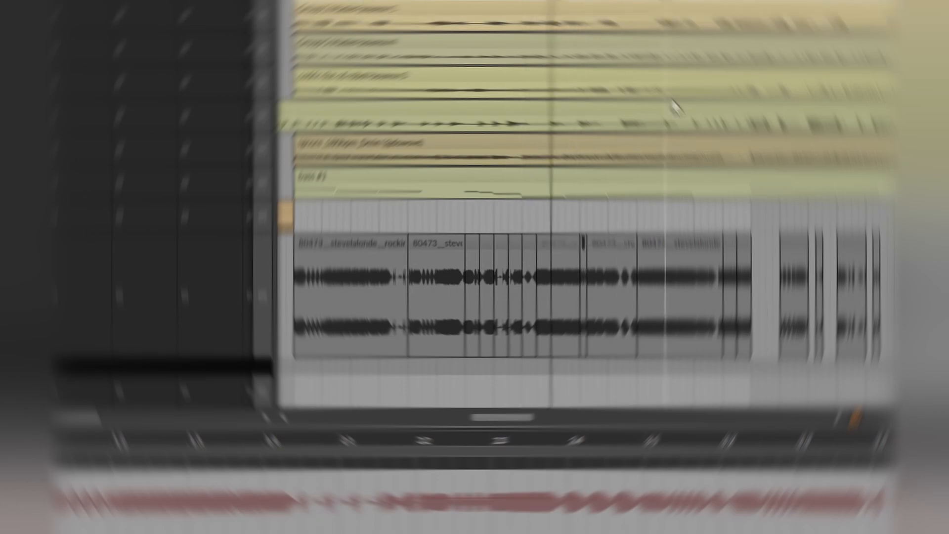
# - Move the scattered grains earlier to fill the sequence up to bar 21, undoing one misplaced slice
pyautogui.scroll(3, 867, 276)
pyautogui.moveTo(882, 243); pyautogui.dragTo(437, 243)
pyautogui.hotkey('ctrl', 'z')
pyautogui.moveTo(837, 243); pyautogui.dragTo(431, 243)
pyautogui.click(435, 292)
pyautogui.moveTo(882, 243); pyautogui.dragTo(487, 243)
pyautogui.moveTo(780, 243); pyautogui.dragTo(539, 244)
pyautogui.moveTo(736, 243); pyautogui.dragTo(660, 243)
pyautogui.click(647, 243)
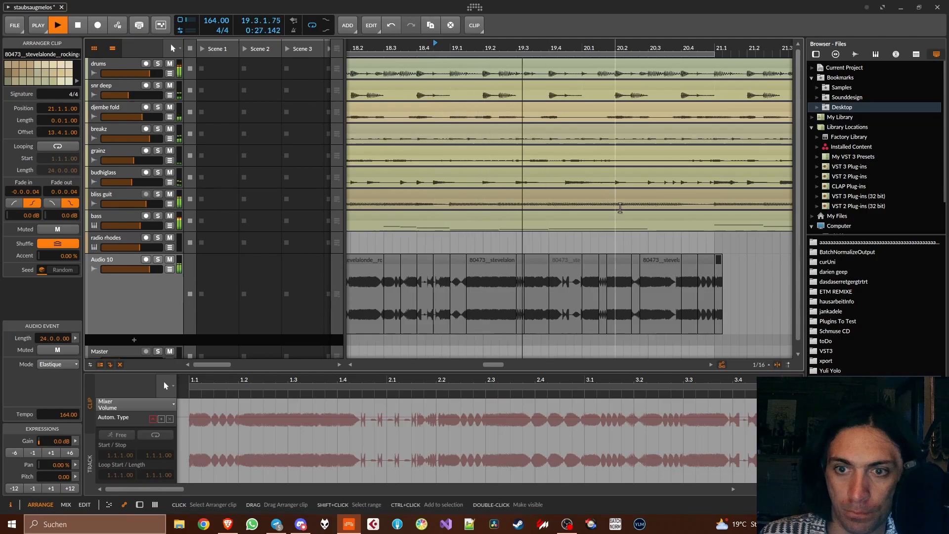
# - Try moving the sixteenth-note slice from 21.1.1.00 to 19.3.4.00, play it, and undo the move
pyautogui.press('space')
pyautogui.moveTo(718, 260); pyautogui.dragTo(626, 268)
pyautogui.moveTo(552, 278); pyautogui.dragTo(544, 280)
pyautogui.press('space')
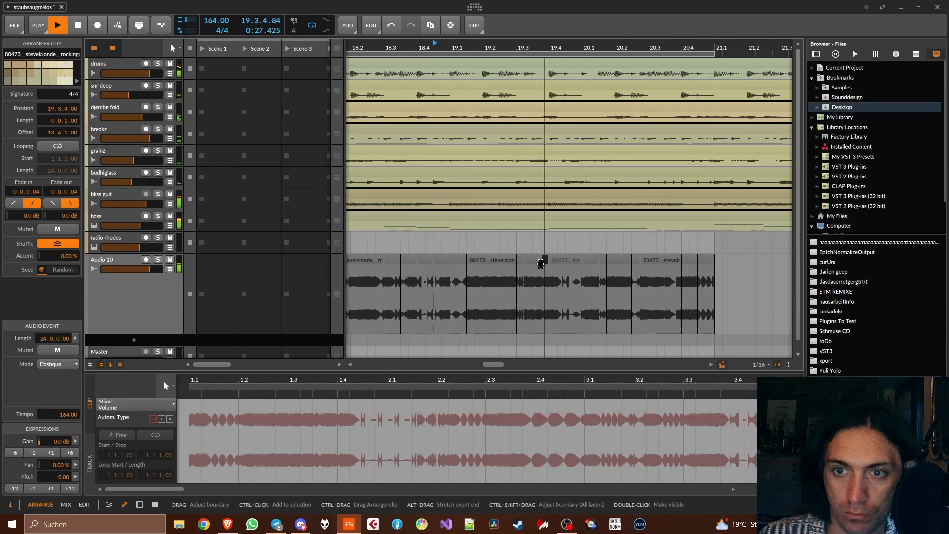
pyautogui.hotkey('ctrl', 'z')
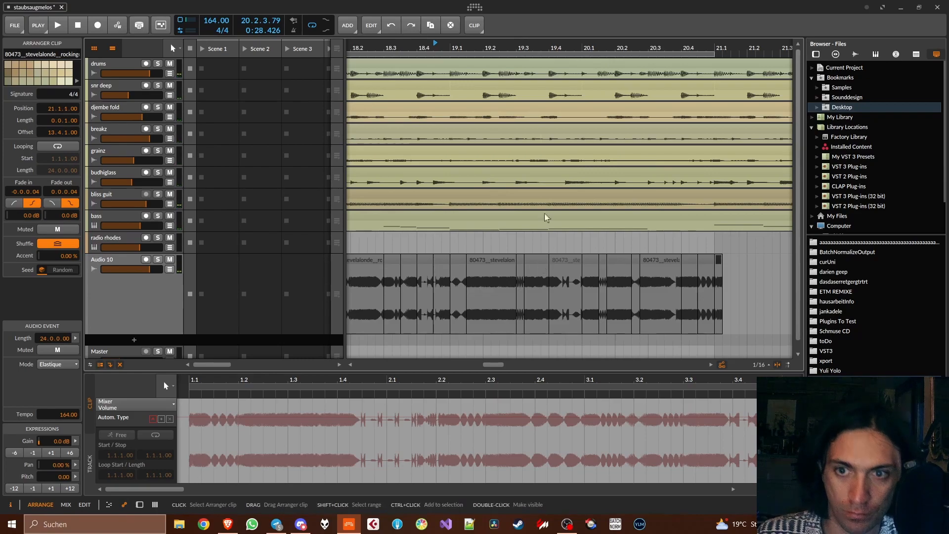
# - Move the leftover slice from bar 21 to 20.2.1.00 and audition the arranged grains
pyautogui.click(552, 53)
pyautogui.press('space')
pyautogui.press('space')
pyautogui.press('space')
pyautogui.moveTo(719, 262); pyautogui.dragTo(619, 261)
pyautogui.press('space')
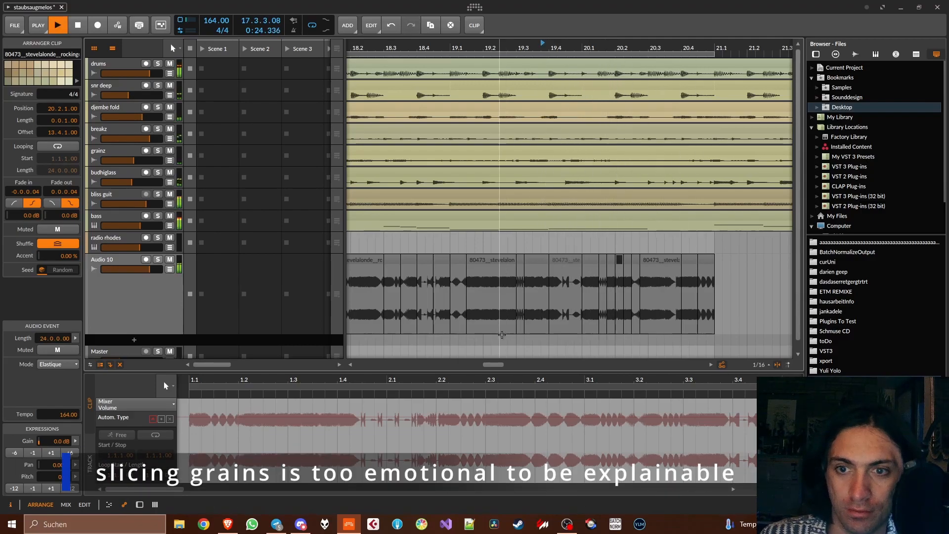
pyautogui.scroll(-5, 612, 121)
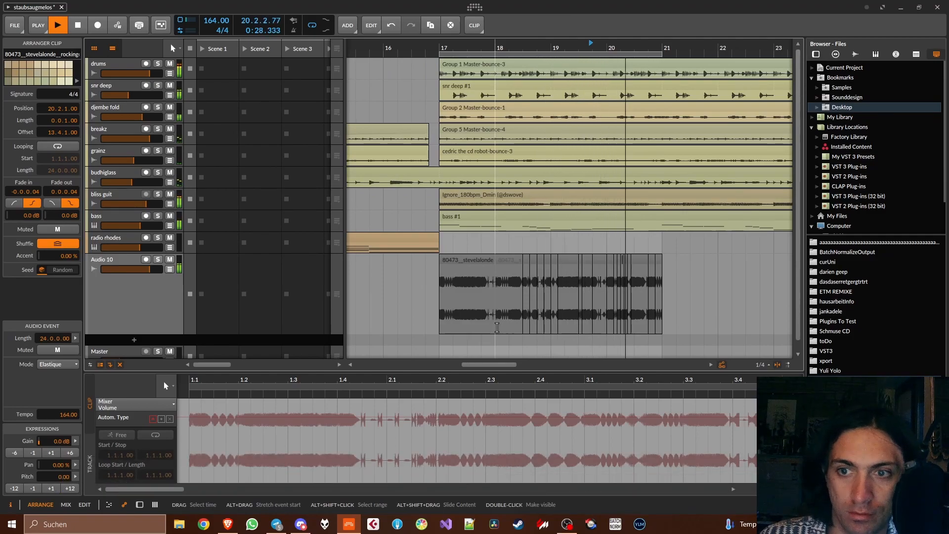
# - Select all the rocking chair slices on Audio 10 from bar 17 to 21 and consolidate them into one clip
pyautogui.press('space')
pyautogui.moveTo(672, 259); pyautogui.dragTo(429, 270)
pyautogui.rightClick(453, 261)
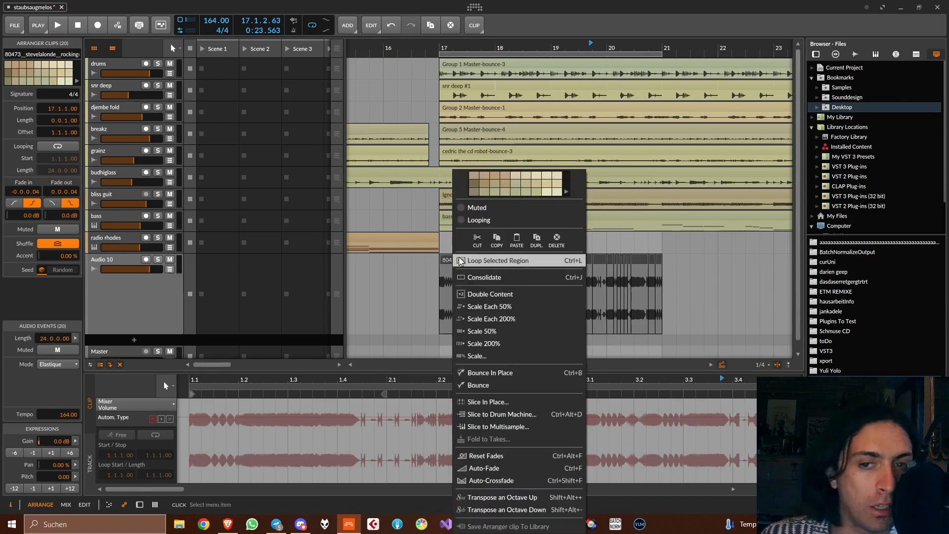
pyautogui.click(486, 278)
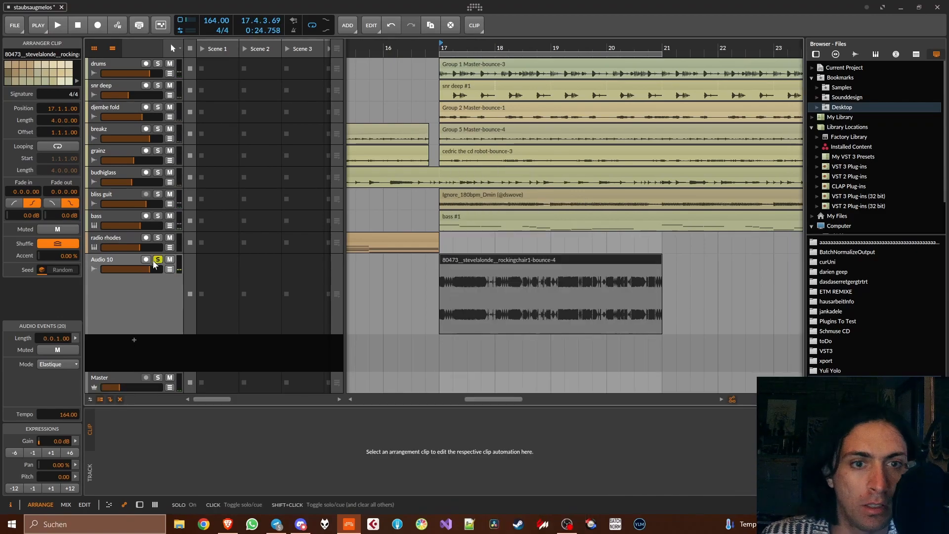
# - Search the device browser for "mb" and insert the Pro-MB multiband plug-in on Audio 10
pyautogui.click(151, 287)
pyautogui.click(104, 434)
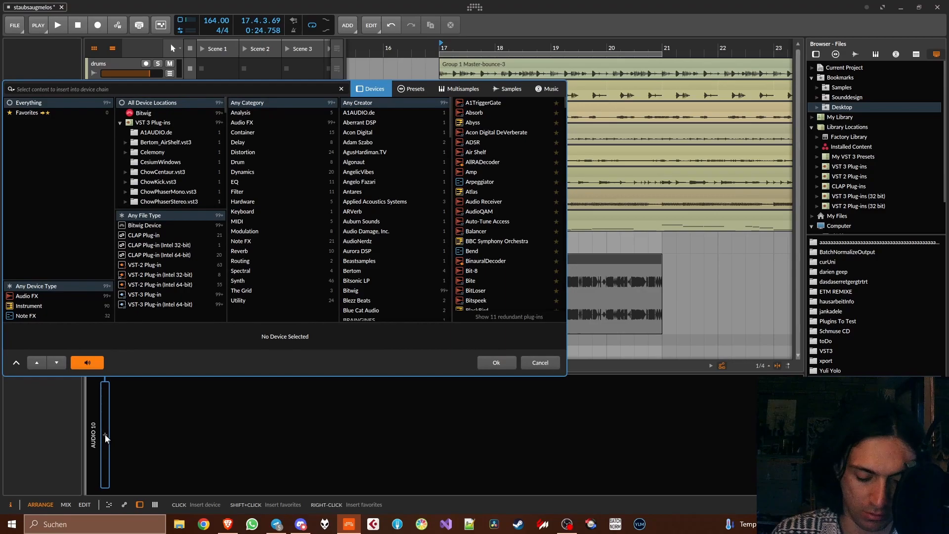
pyautogui.write('mb')
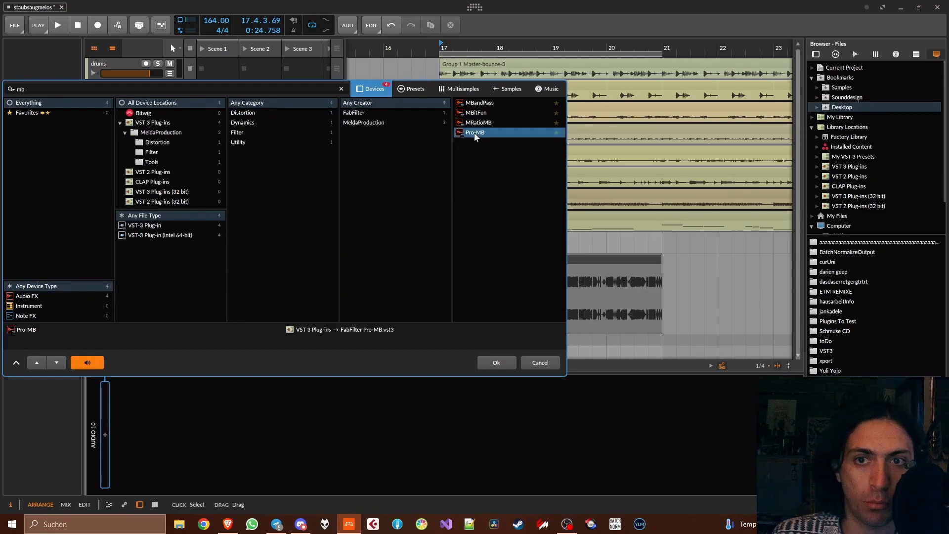
pyautogui.doubleClick(474, 132)
# - Add and solo a high band in Pro-MB in Expand mode with -30.00 dB range, maximum ratio and 0.00 dB knee
pyautogui.click(642, 216)
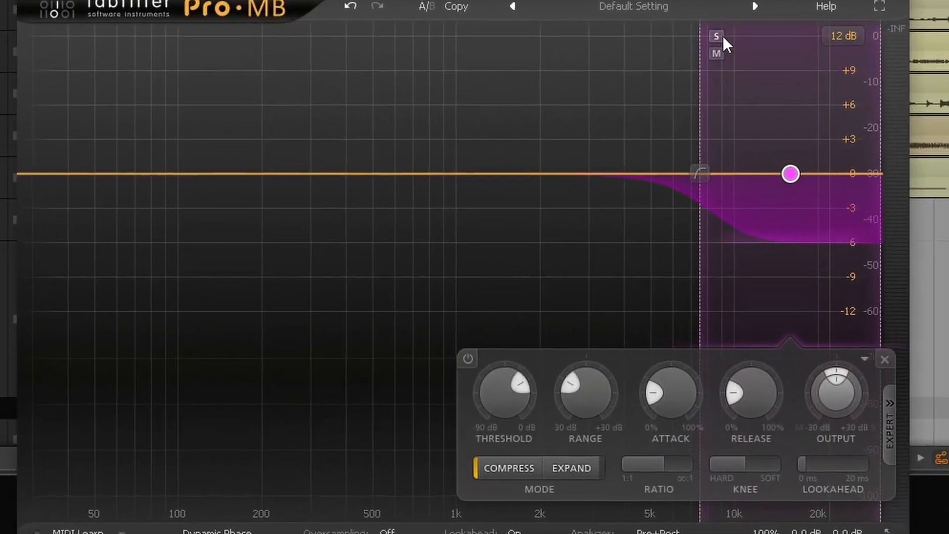
pyautogui.click(677, 75)
pyautogui.click(569, 434)
pyautogui.moveTo(590, 397); pyautogui.dragTo(590, 420)
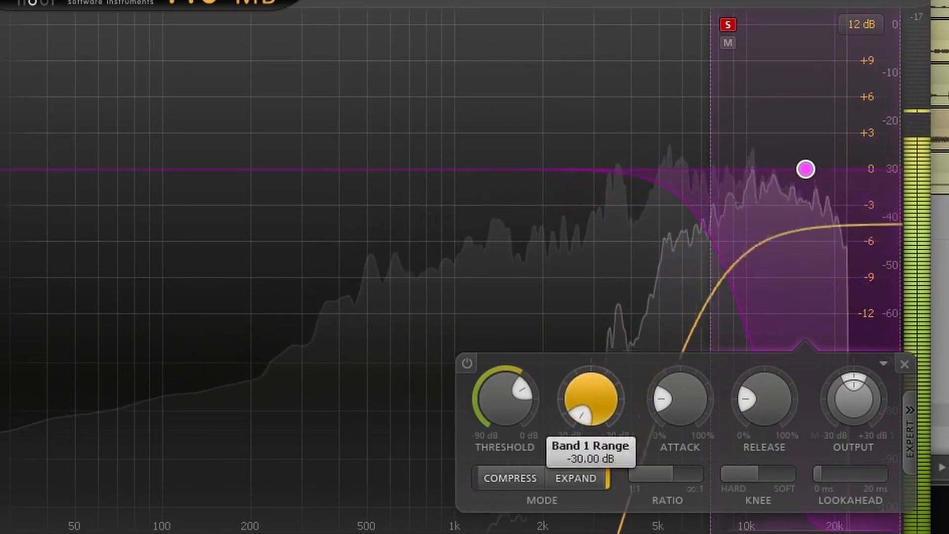
pyautogui.moveTo(652, 473); pyautogui.dragTo(618, 467)
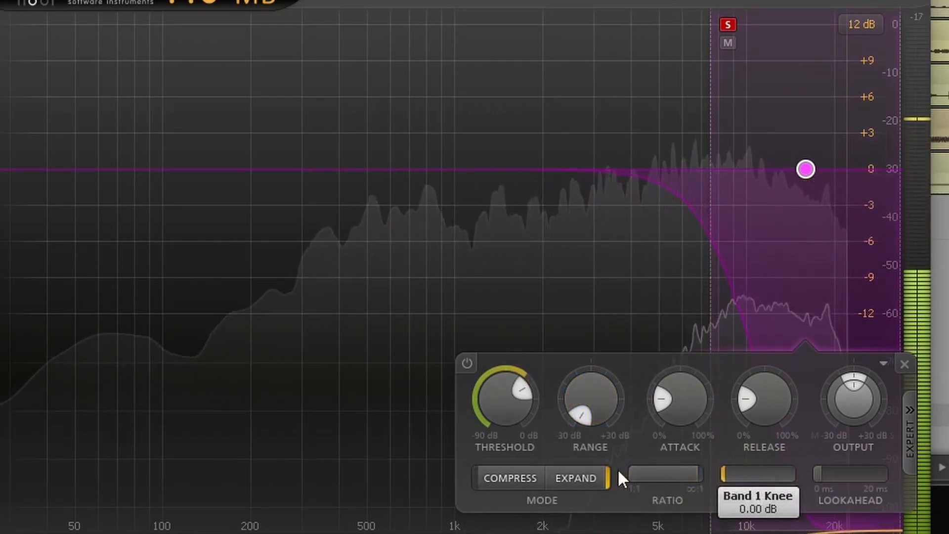
# - Adjust the threshold, lookahead and attack of Pro-MB's high band
pyautogui.moveTo(508, 404); pyautogui.dragTo(513, 479)
pyautogui.moveTo(820, 473); pyautogui.dragTo(898, 449)
pyautogui.moveTo(682, 405); pyautogui.dragTo(705, 459)
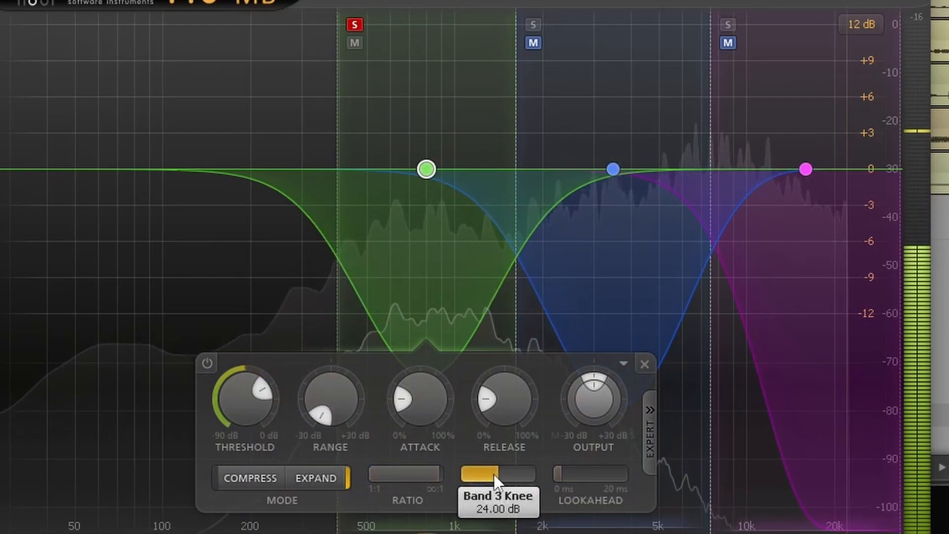
# - Set Pro-MB's Band 3 to 0.00 dB knee, minimum attack and release, and -25.13 dB threshold, and adjust its lookahead
pyautogui.moveTo(494, 473); pyautogui.dragTo(462, 474)
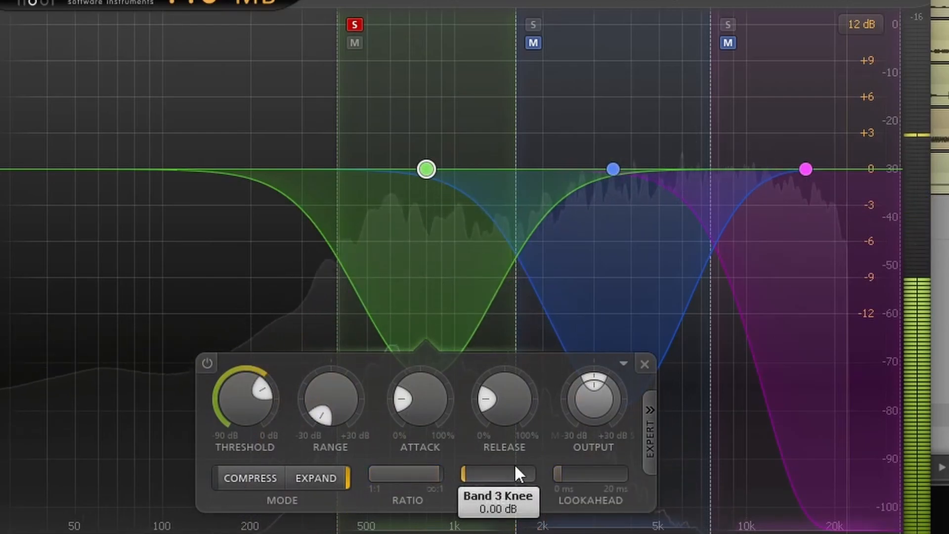
pyautogui.moveTo(568, 470); pyautogui.dragTo(592, 467)
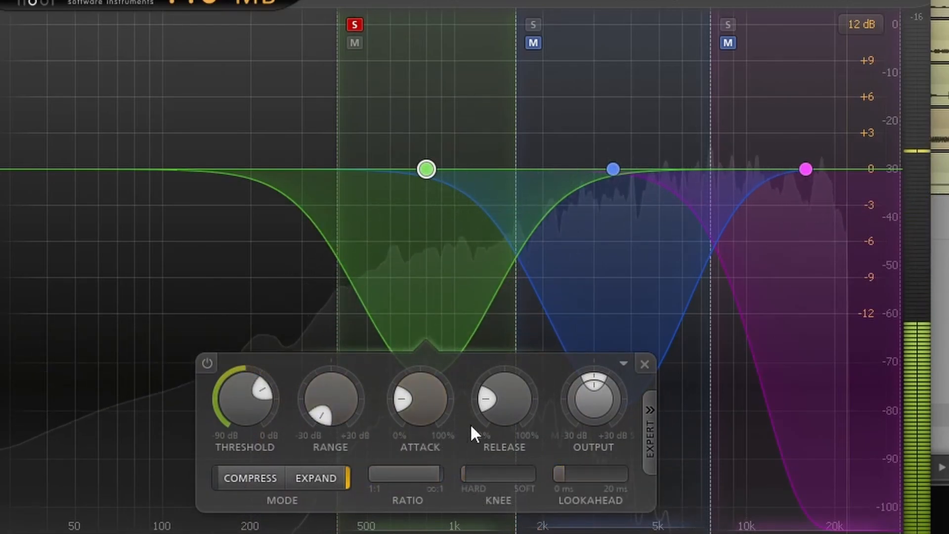
pyautogui.moveTo(428, 408); pyautogui.dragTo(436, 452)
pyautogui.moveTo(517, 418); pyautogui.dragTo(514, 455)
pyautogui.moveTo(238, 392); pyautogui.dragTo(245, 435)
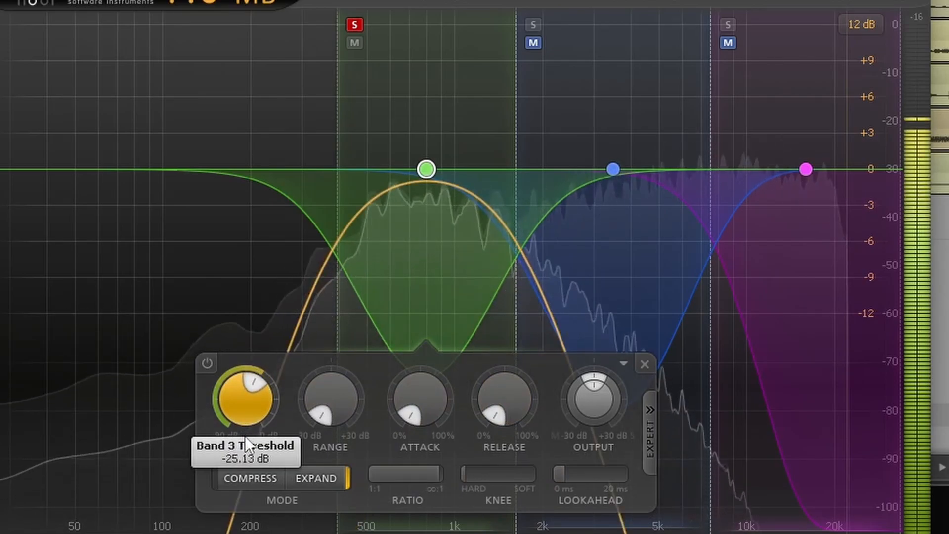
# - Unsolo Band 3 and add a low band covering the frequency range below it in Pro-MB
pyautogui.click(358, 24)
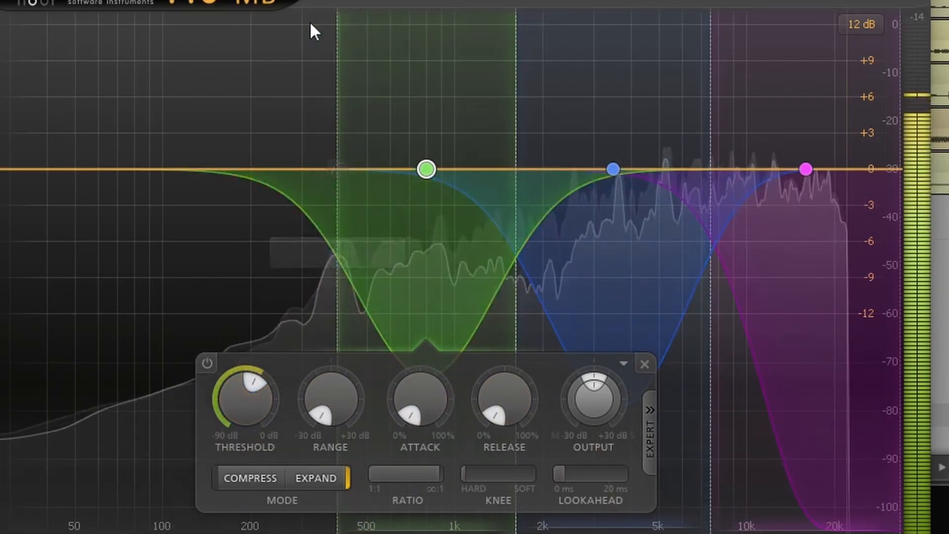
pyautogui.click(295, 23)
pyautogui.moveTo(250, 41); pyautogui.dragTo(4, 109)
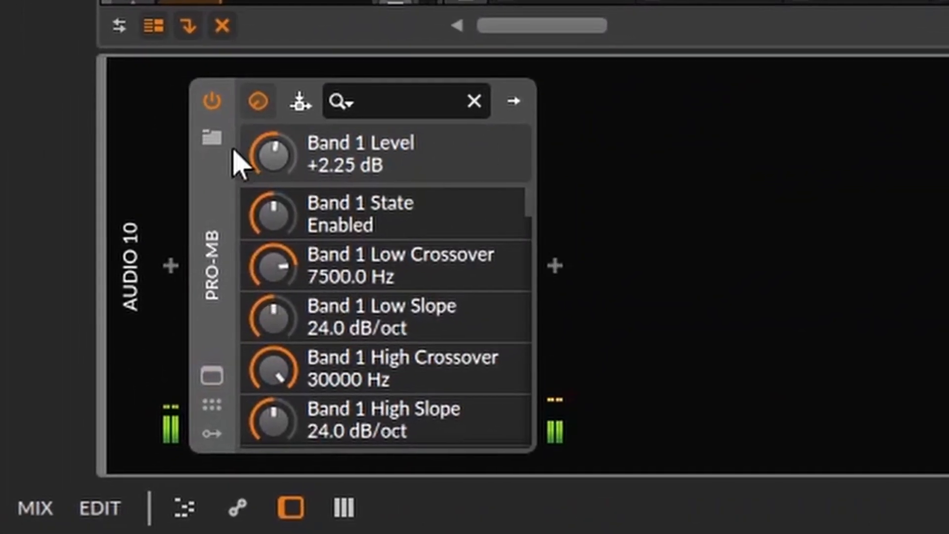
# - Duplicate the Pro-MB device on Audio 10 and open the copy's plug-in window
pyautogui.click(150, 158)
pyautogui.click(186, 102)
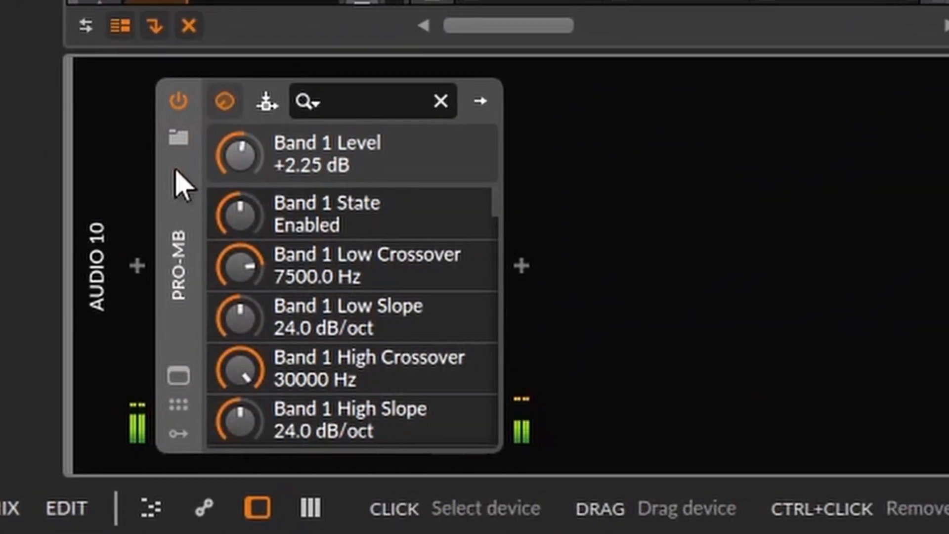
pyautogui.hotkey('ctrl', 'd')
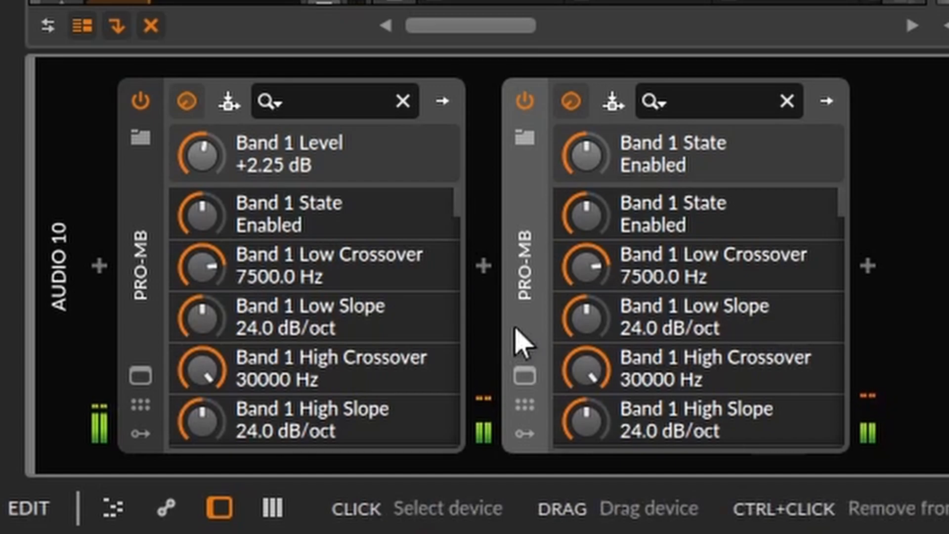
pyautogui.click(525, 375)
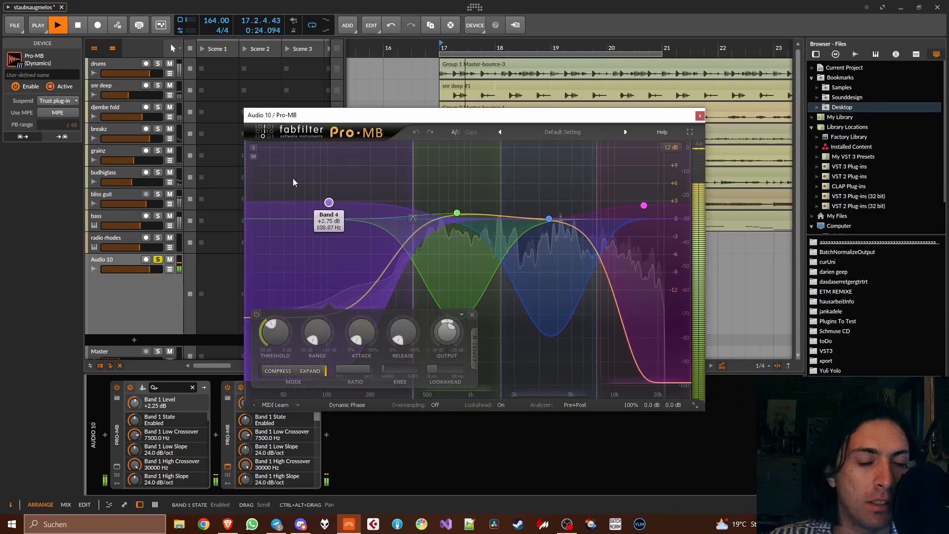
# - Solo the second Pro-MB's bands in turn, set the Band 3/2 crossover to 1913.9 Hz and raise Band 2's level
pyautogui.click(254, 148)
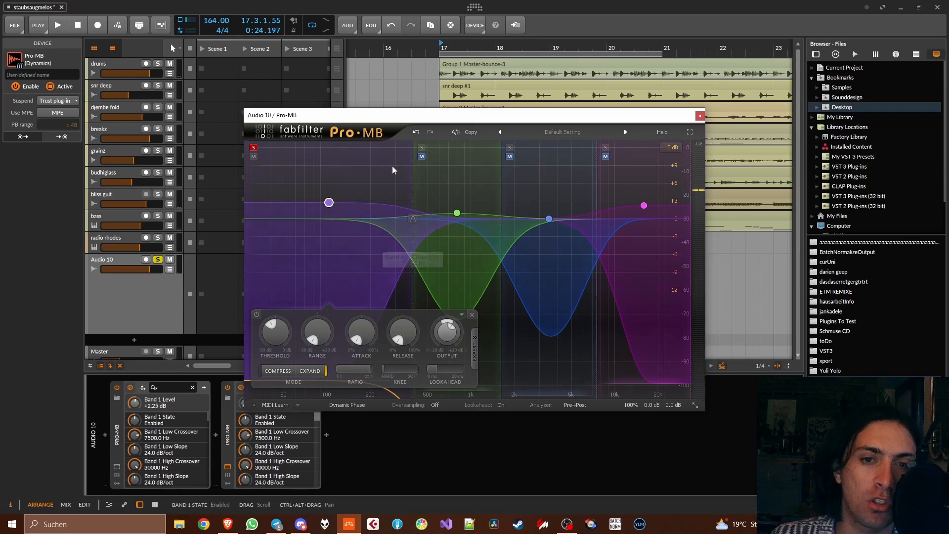
pyautogui.moveTo(329, 207)
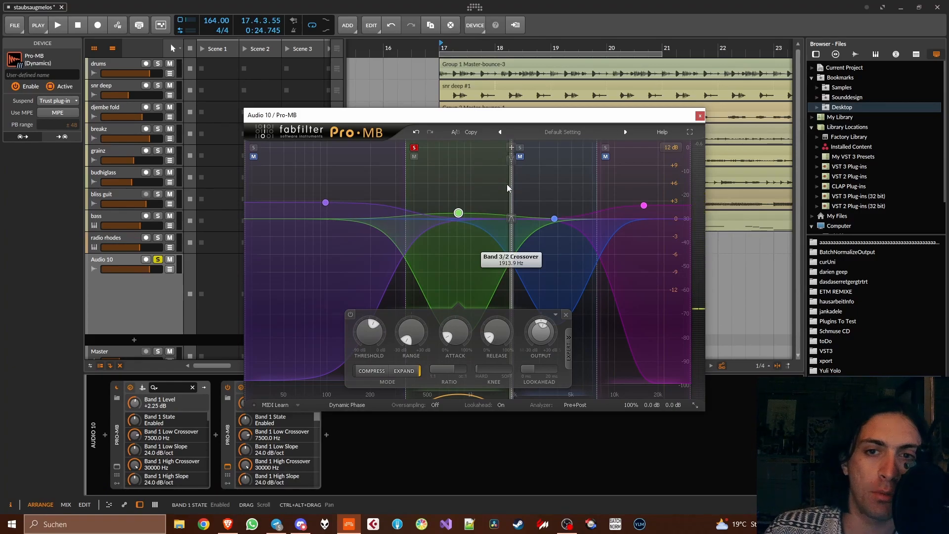
pyautogui.click(416, 147)
pyautogui.click(520, 147)
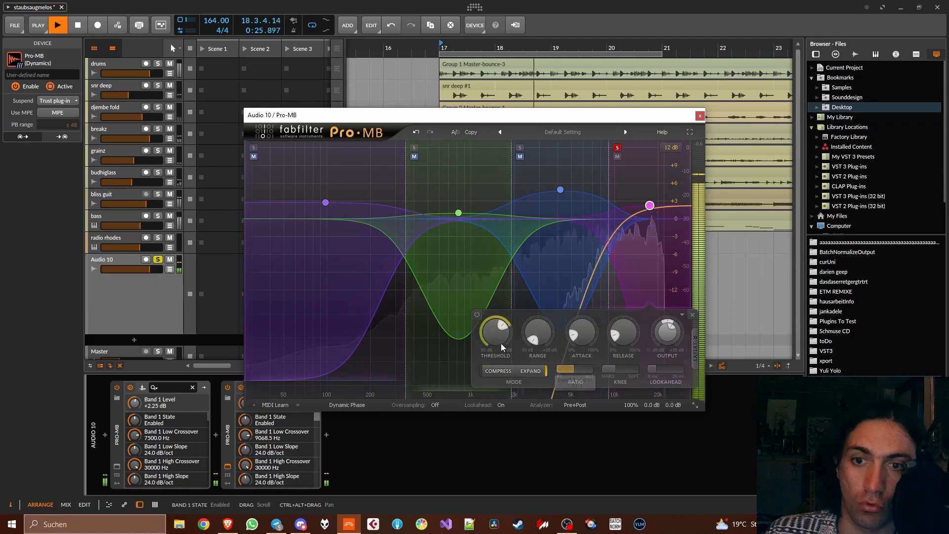
# - Set Band 1's threshold to -19.91 dB in the second Pro-MB, unsolo the band and raise its level to +4.08 dB
pyautogui.moveTo(492, 328)
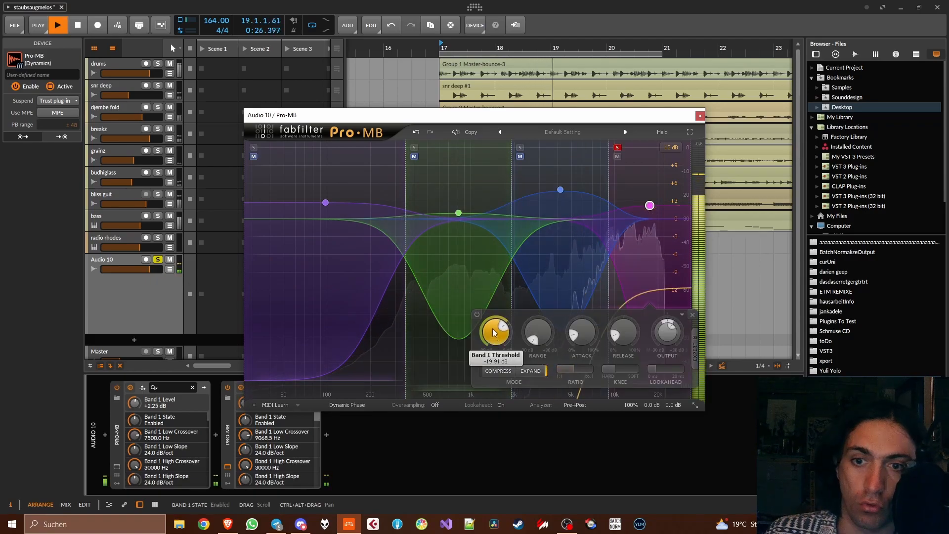
pyautogui.click(617, 147)
pyautogui.moveTo(649, 205)
pyautogui.mouseDown()
pyautogui.moveTo(649, 182)
pyautogui.moveTo(647, 194)
pyautogui.mouseUp()
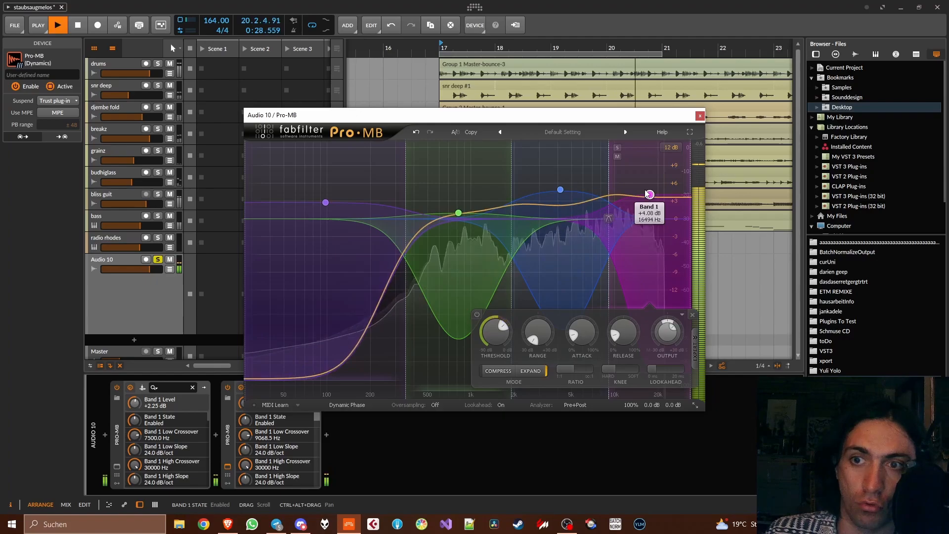
# - Close the Pro-MB window, then unsolo Audio 10 and audition it with the full mix
pyautogui.click(700, 116)
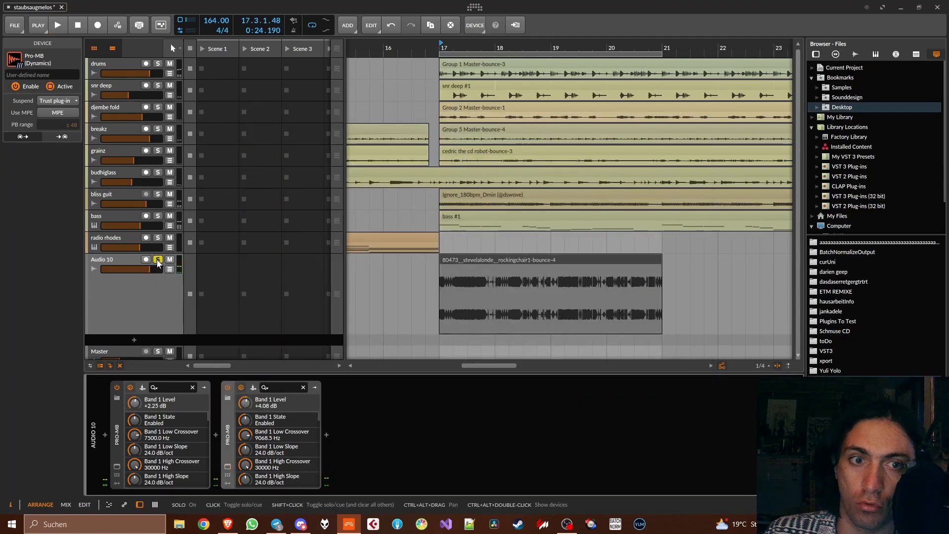
pyautogui.click(157, 259)
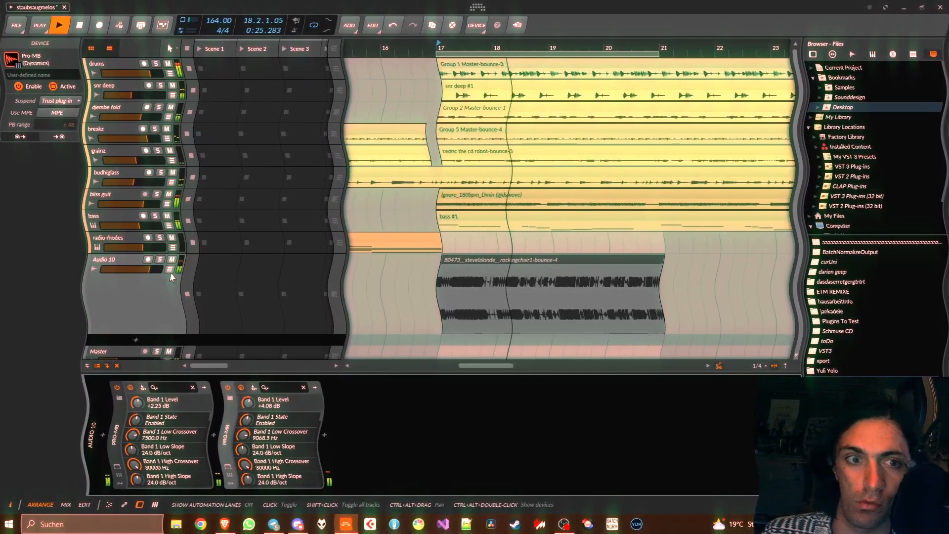
pyautogui.press('space')
# - Audition the mix with both Pro-MB devices on Audio 10 bypassed, and re-enable them
pyautogui.click(117, 387)
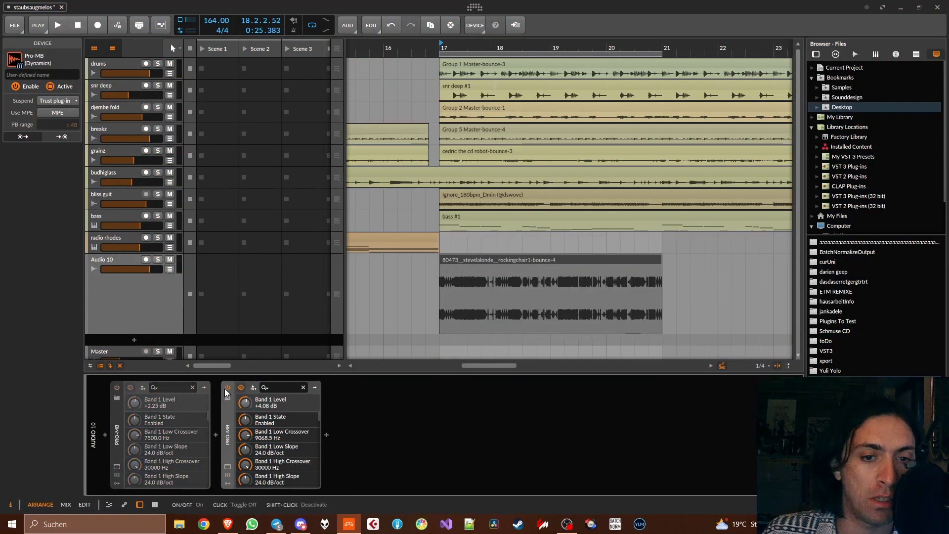
pyautogui.click(226, 388)
pyautogui.press('space')
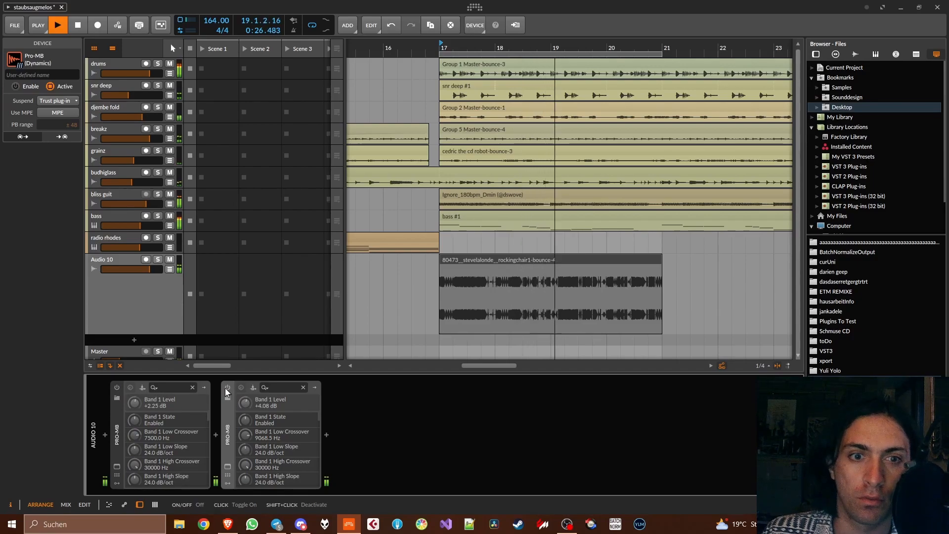
pyautogui.press('space')
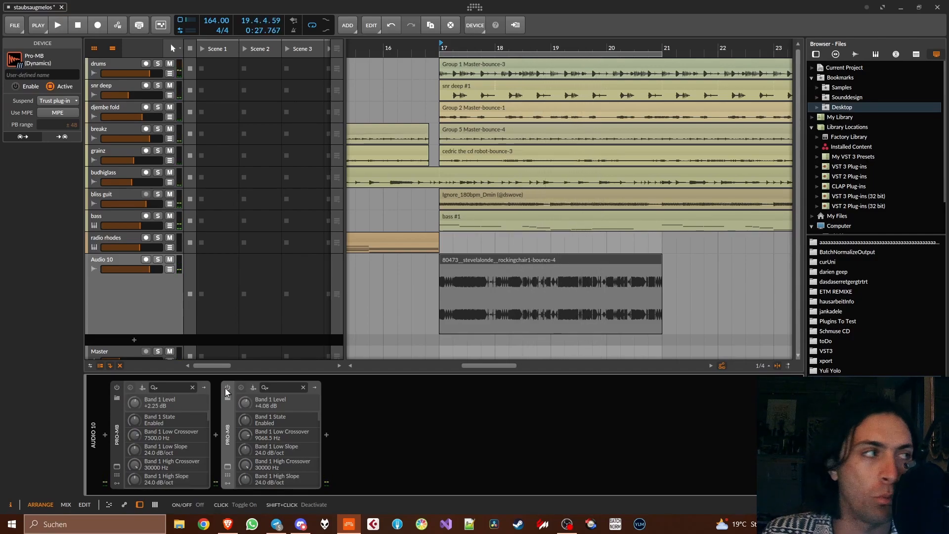
pyautogui.click(227, 388)
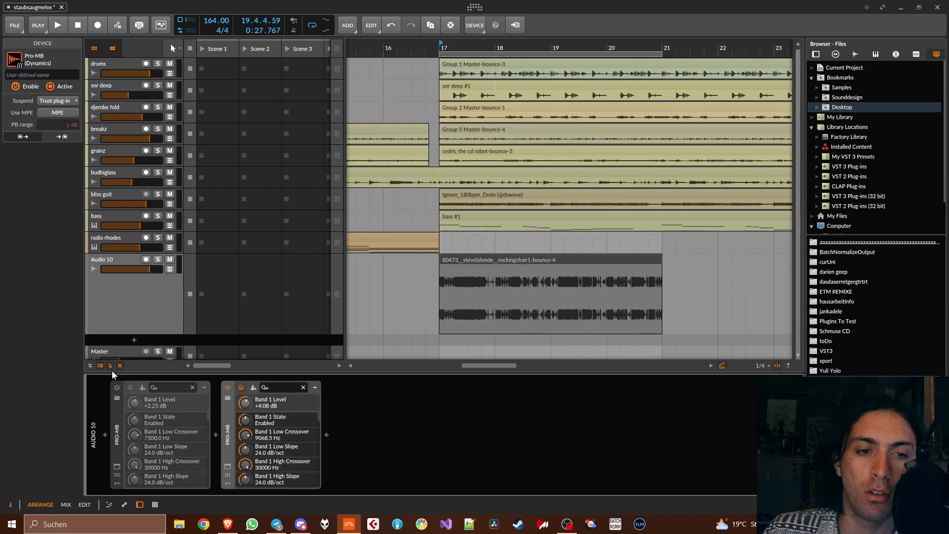
pyautogui.click(116, 387)
# - Collapse both Pro-MB devices in Audio 10's device chain and play the mix briefly
pyautogui.doubleClick(116, 409)
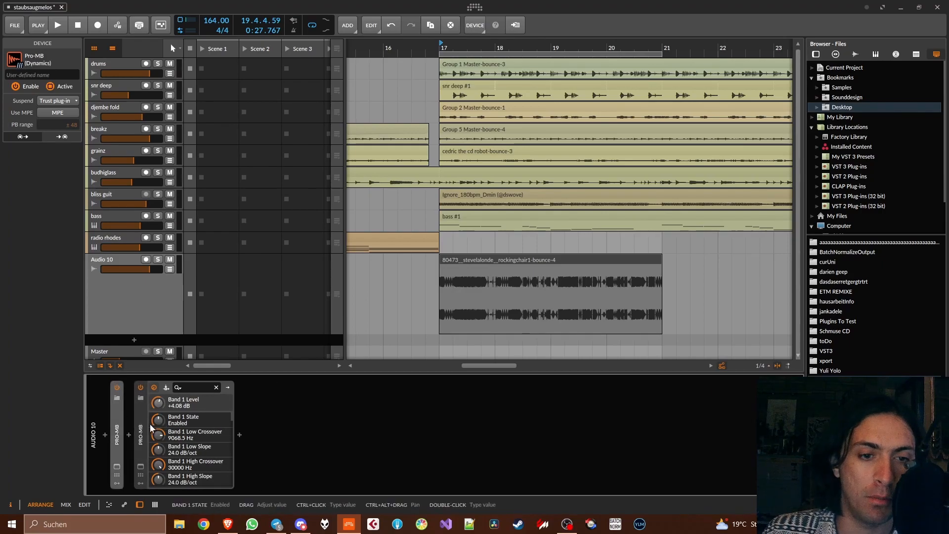
pyautogui.doubleClick(139, 430)
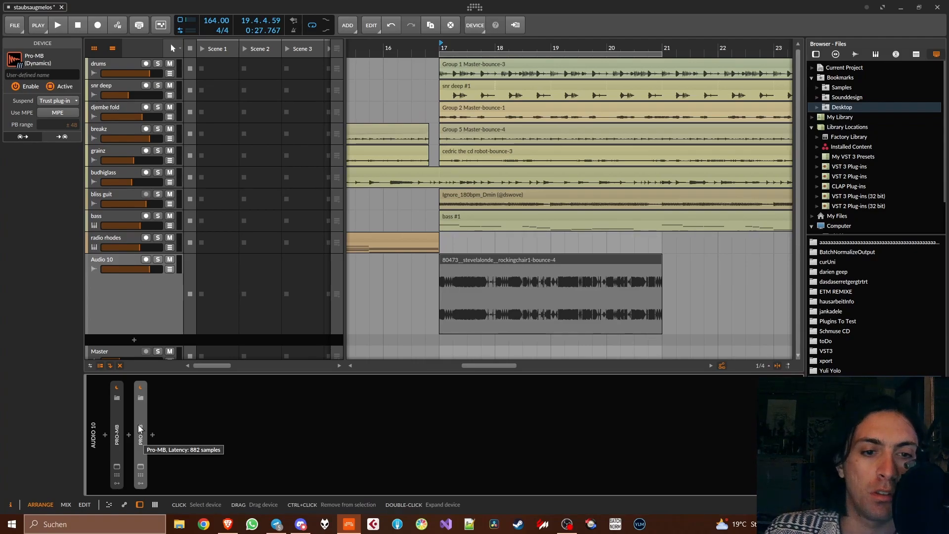
pyautogui.press('space')
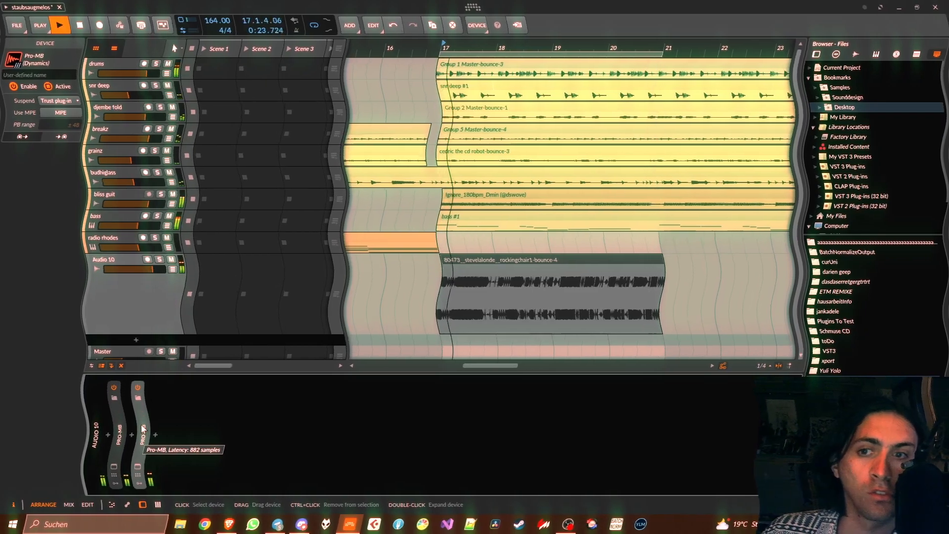
pyautogui.press('space')
# - Insert the V-Clip plug-in after the second Pro-MB on Audio 10
pyautogui.click(149, 434)
pyautogui.write('v')
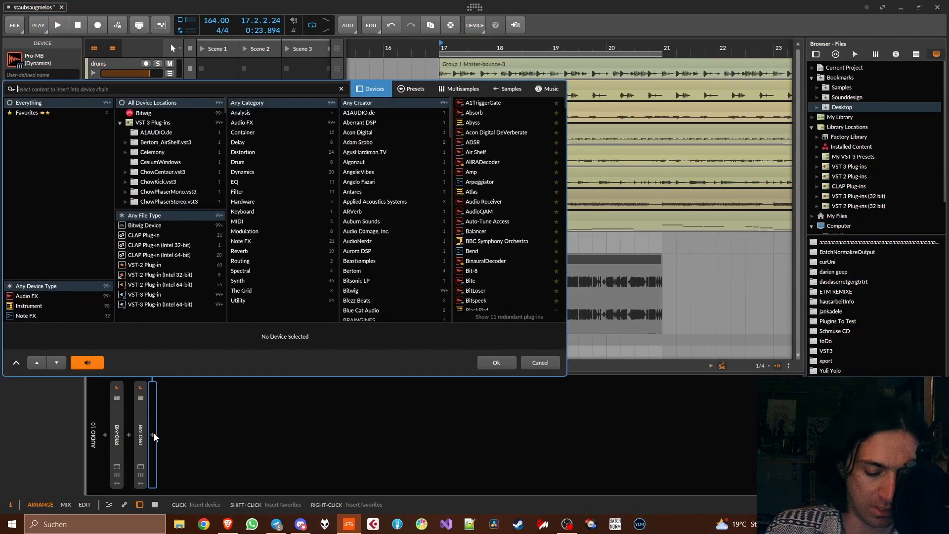
pyautogui.doubleClick(478, 102)
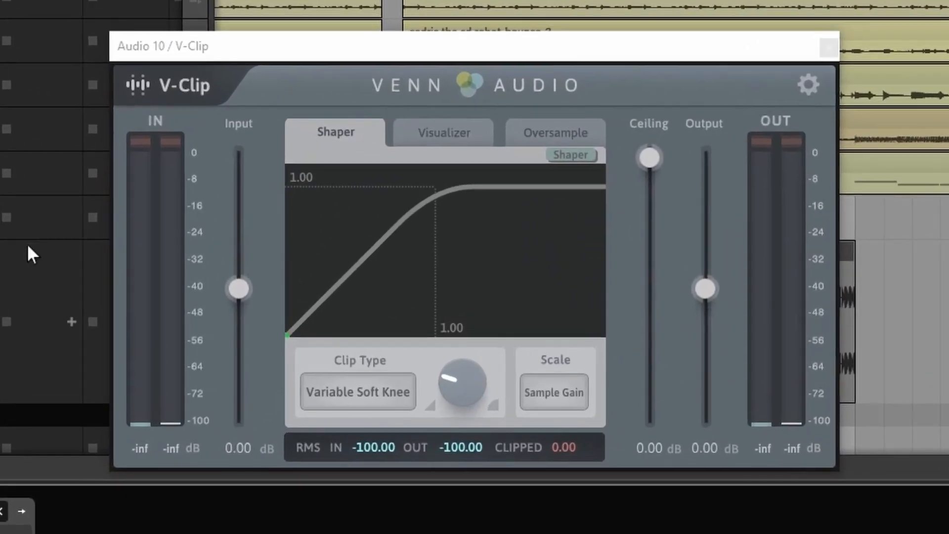
# - Zoom V-Clip's waveform visualizer in during playback and lower the ceiling to -12.73 dB
pyautogui.press('space')
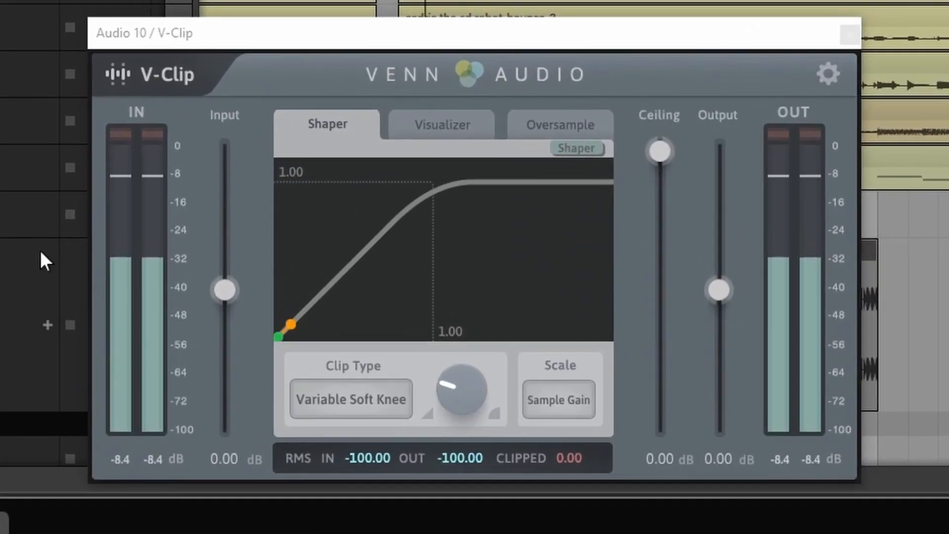
pyautogui.click(448, 126)
pyautogui.moveTo(283, 271)
pyautogui.mouseDown()
pyautogui.moveTo(282, 230)
pyautogui.moveTo(284, 253)
pyautogui.mouseUp()
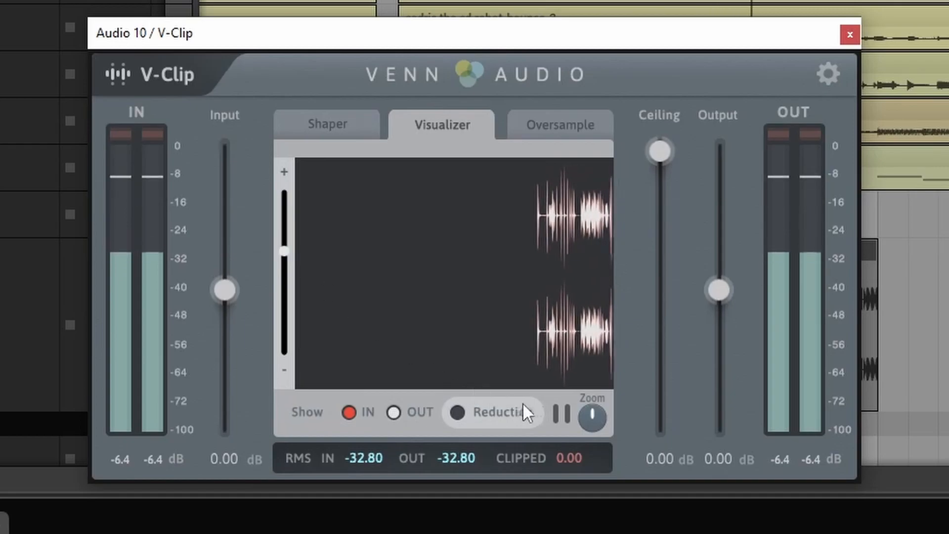
pyautogui.moveTo(595, 401); pyautogui.dragTo(612, 327)
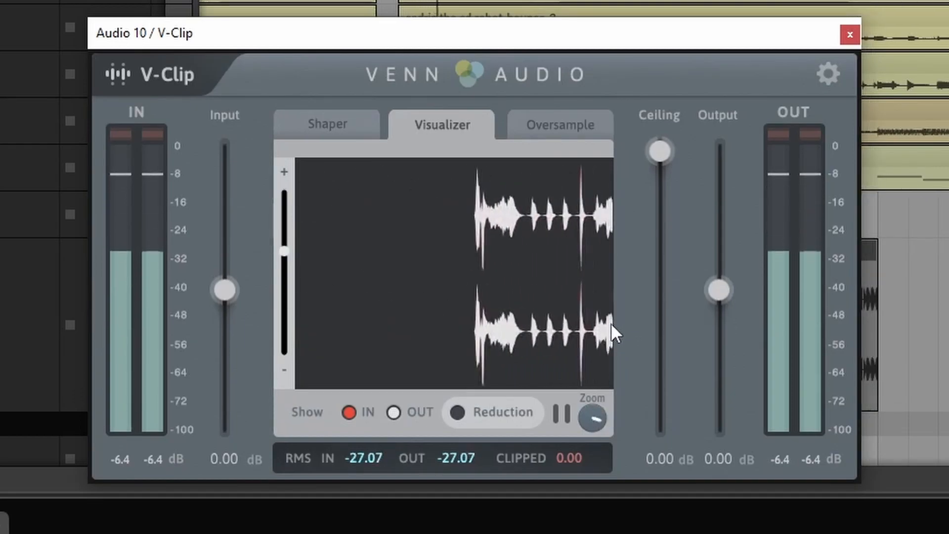
pyautogui.moveTo(659, 151); pyautogui.dragTo(664, 274)
# - Soften V-Clip's Variable Soft Knee to about the middle of its range and set the ceiling to -15.68 dB
pyautogui.click(580, 128)
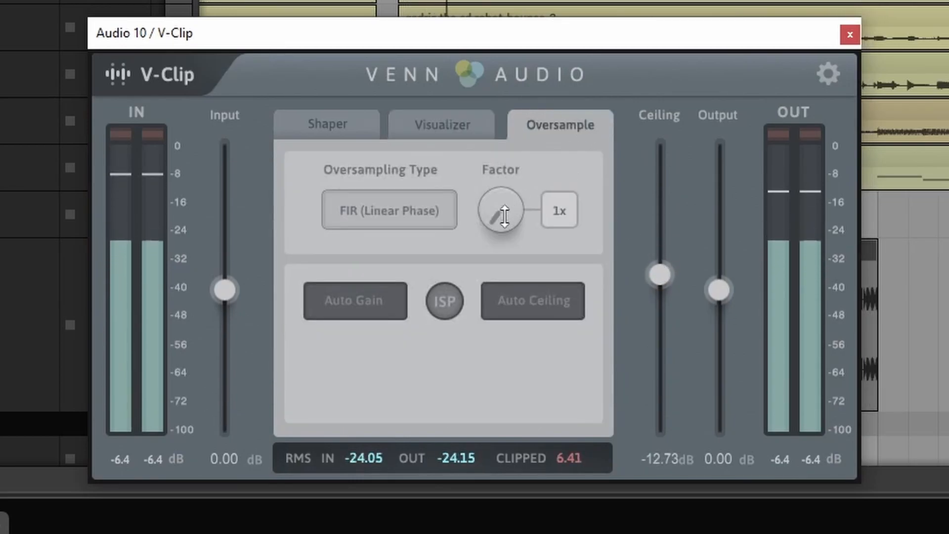
pyautogui.click(306, 124)
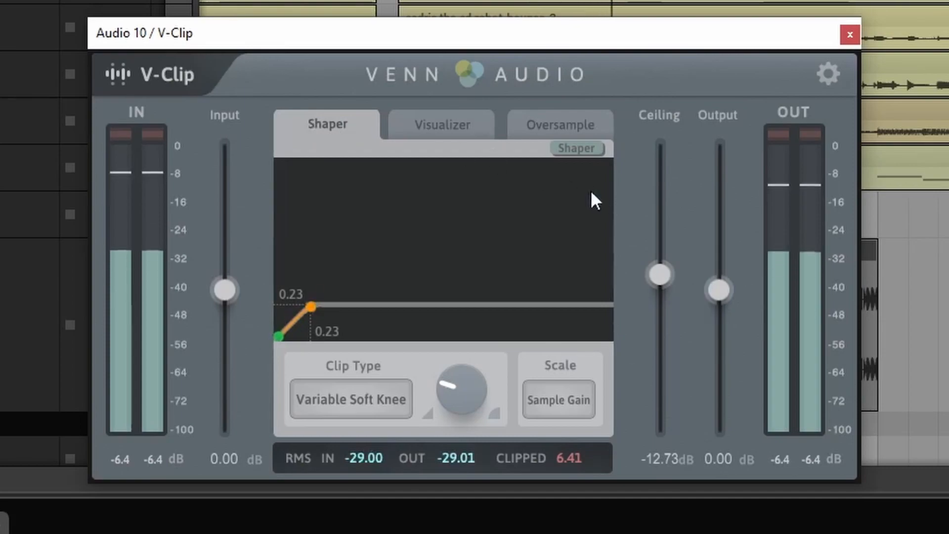
pyautogui.click(451, 125)
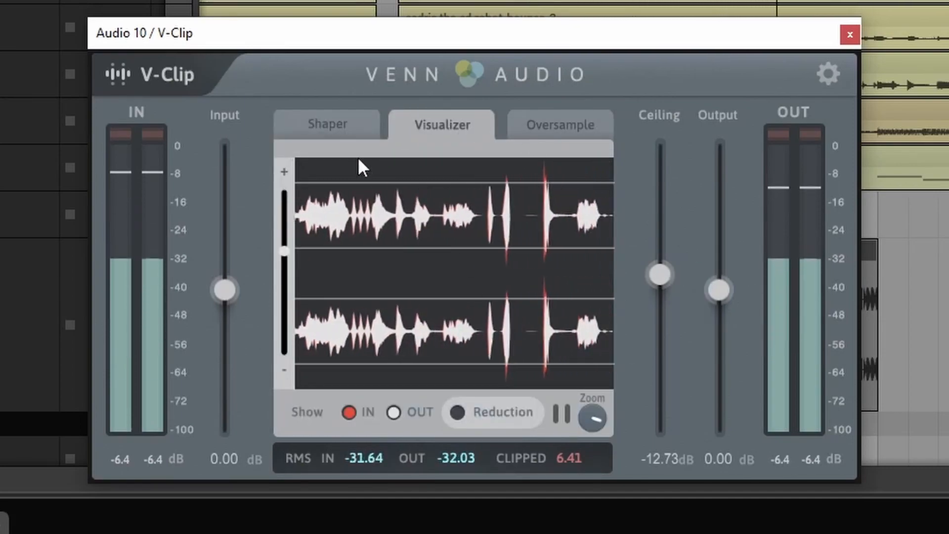
pyautogui.click(341, 127)
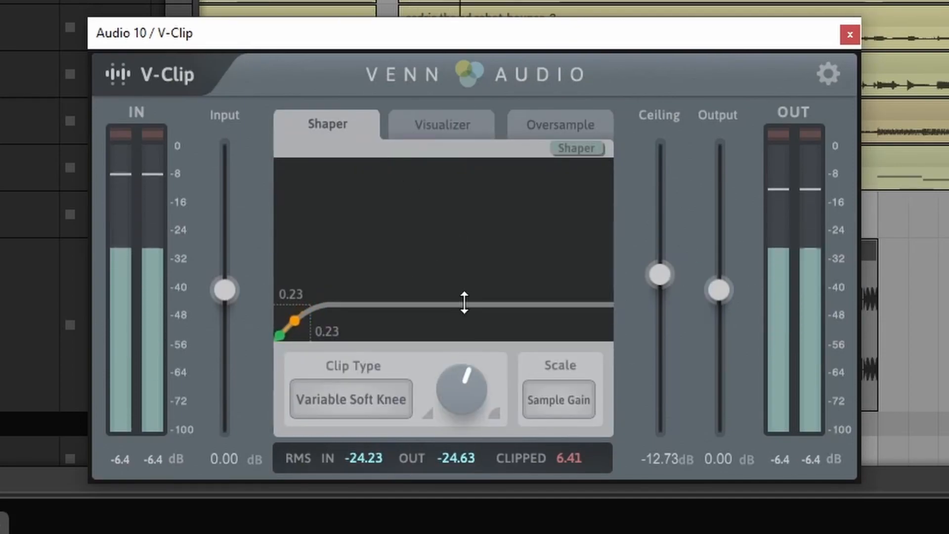
pyautogui.click(442, 125)
pyautogui.moveTo(659, 274); pyautogui.dragTo(656, 296)
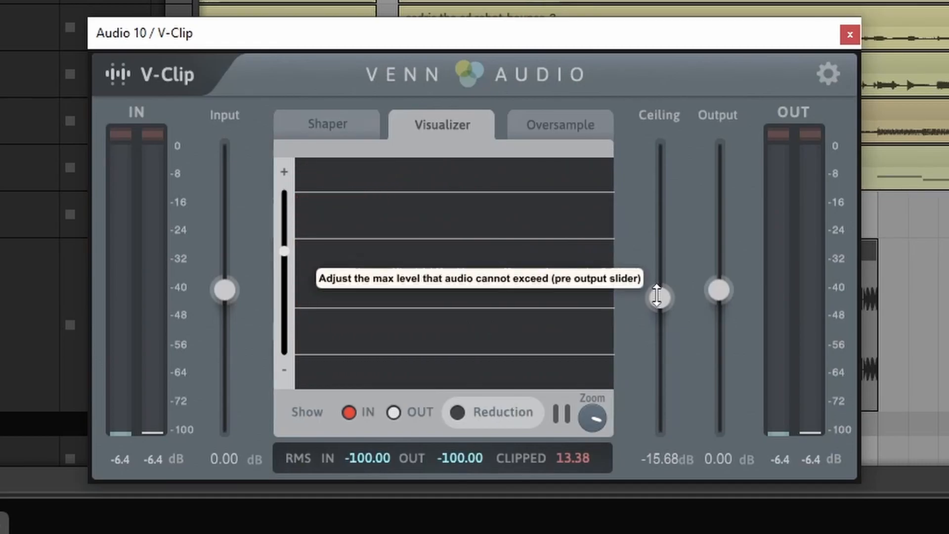
# - Change V-Clip's clip type to Foldback and lower the ceiling to -23.38 dB during playback
pyautogui.click(337, 125)
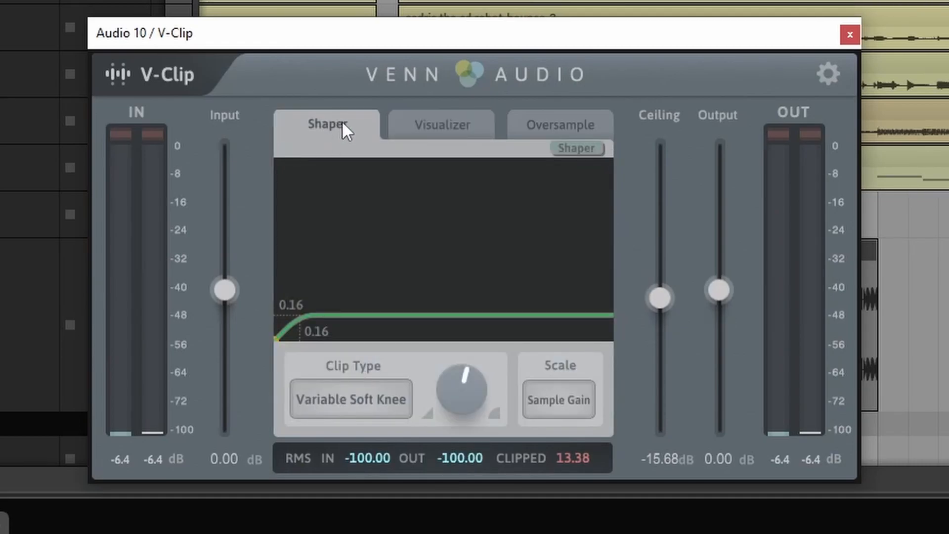
pyautogui.click(364, 401)
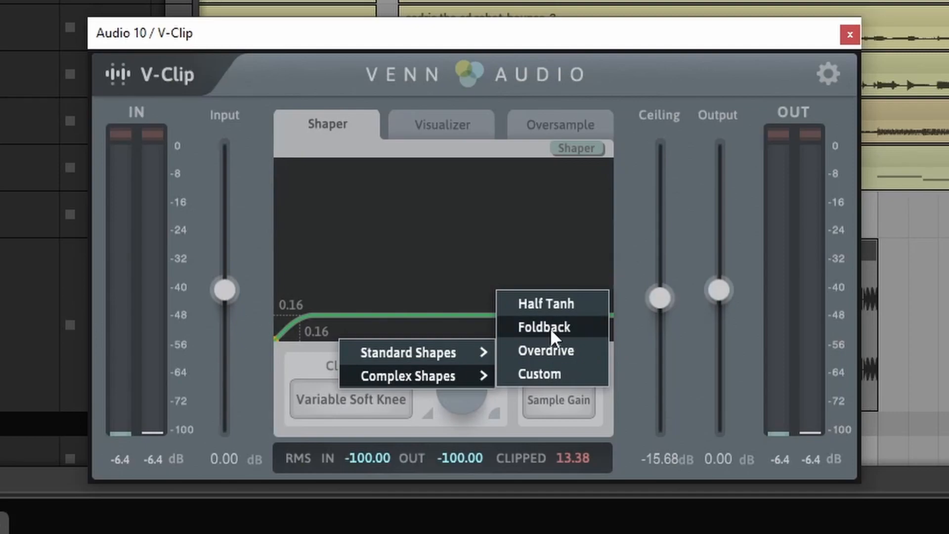
pyautogui.click(550, 327)
pyautogui.press('space')
pyautogui.moveTo(660, 297); pyautogui.dragTo(656, 350)
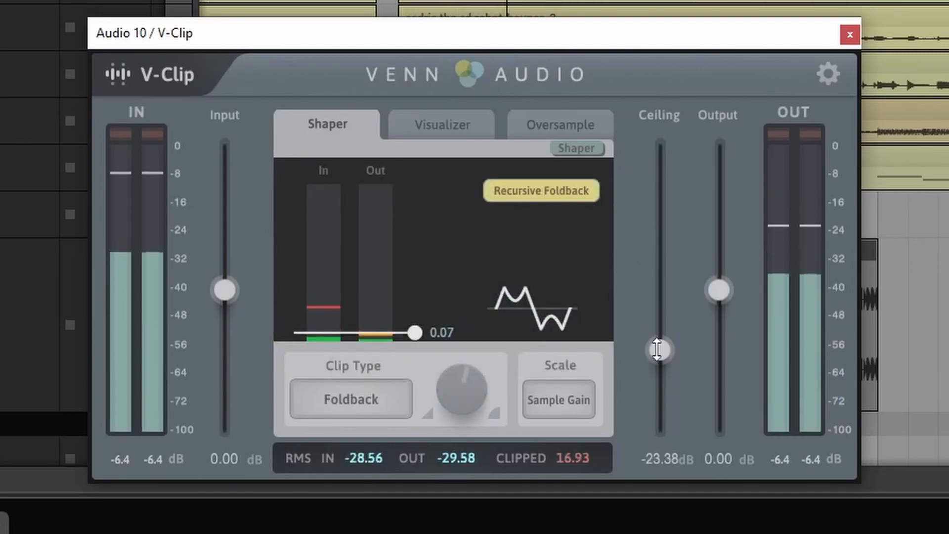
# - Watch the clipped waveform in V-Clip's visualizer, raise the ceiling to -15.82 dB and play the full mix
pyautogui.click(478, 126)
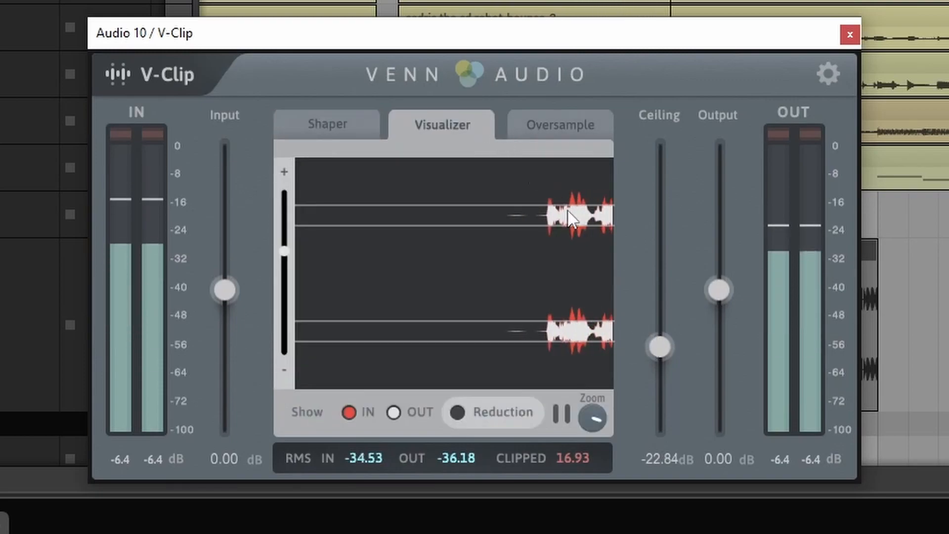
pyautogui.moveTo(669, 339); pyautogui.dragTo(667, 335)
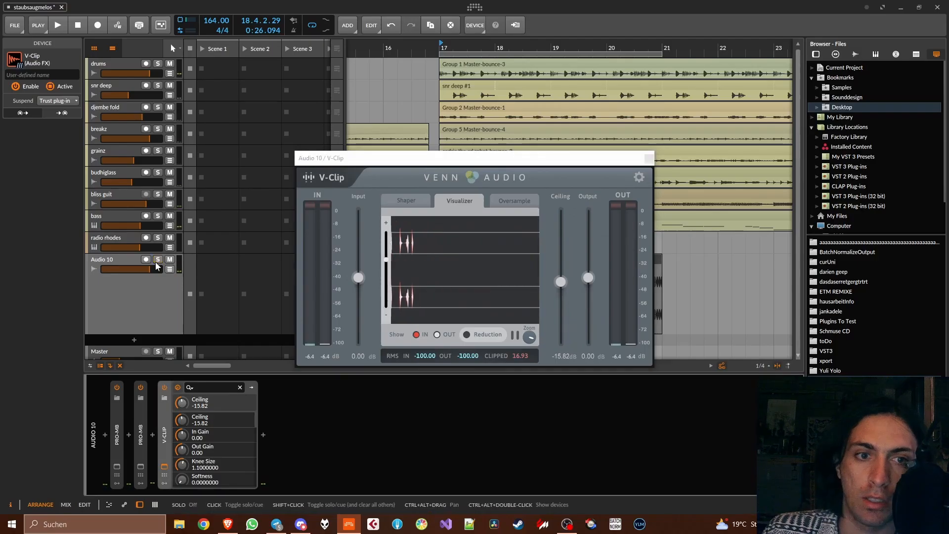
pyautogui.press('space')
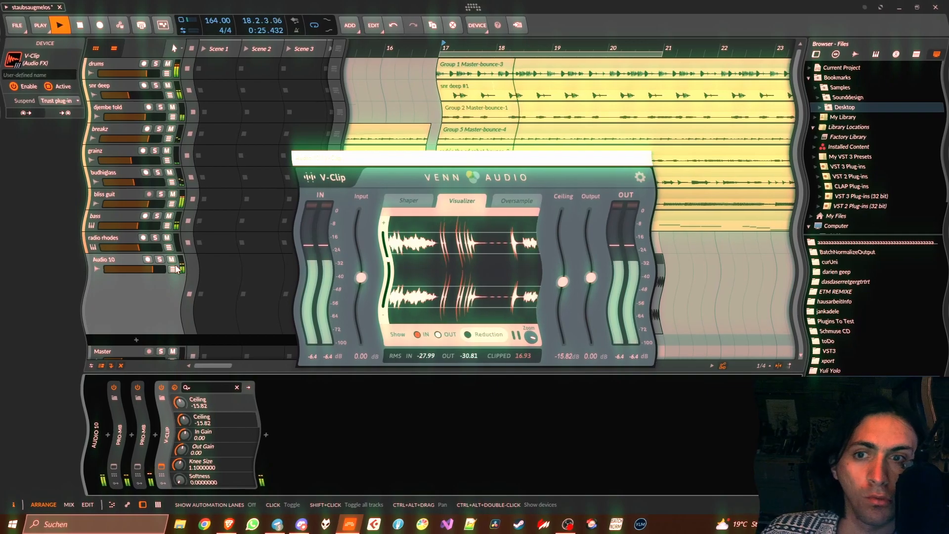
# - Lower V-Clip's ceiling on Audio 10 to -29.47 dB and raise its output gain to 1.74 dB
pyautogui.click(144, 271)
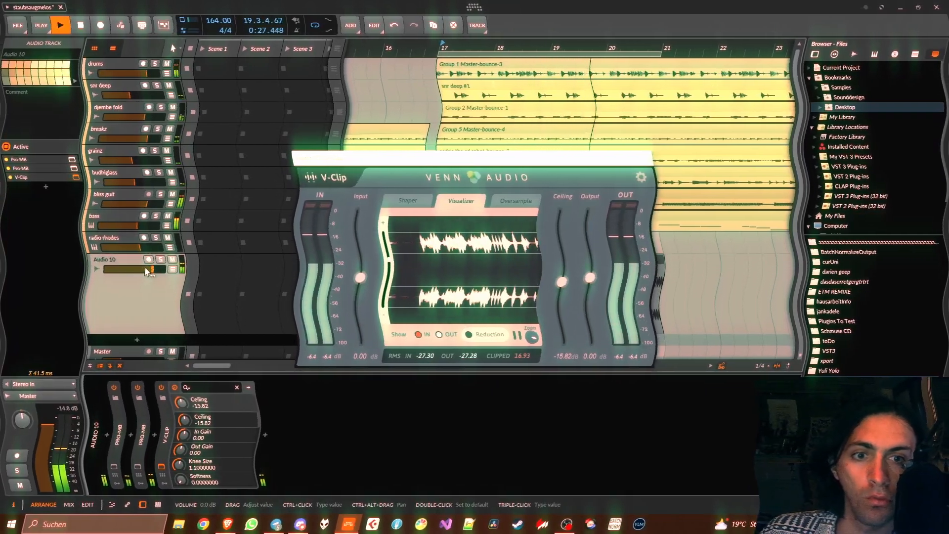
pyautogui.click(165, 388)
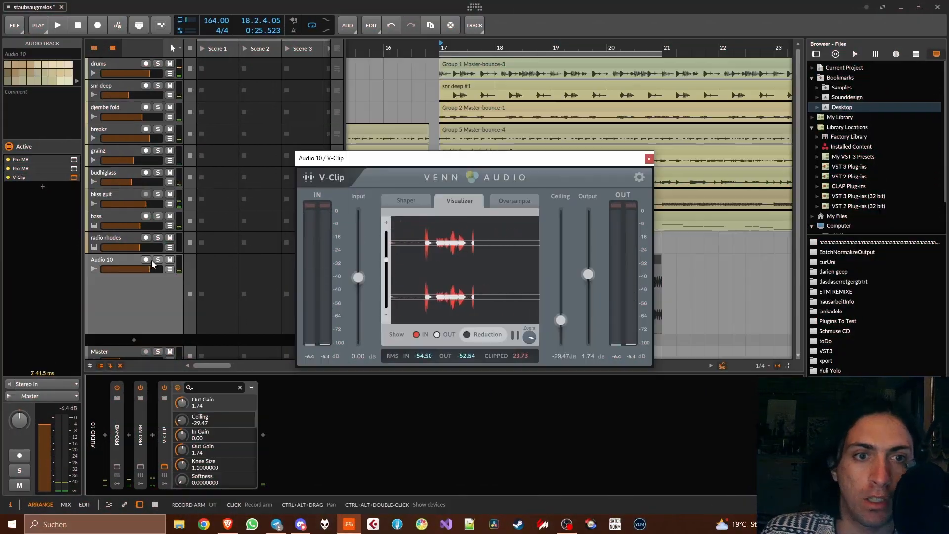
pyautogui.press('space')
# - Insert an FX Layer device between the second Pro-MB and V-Clip, and move V-Clip into its first layer
pyautogui.click(151, 435)
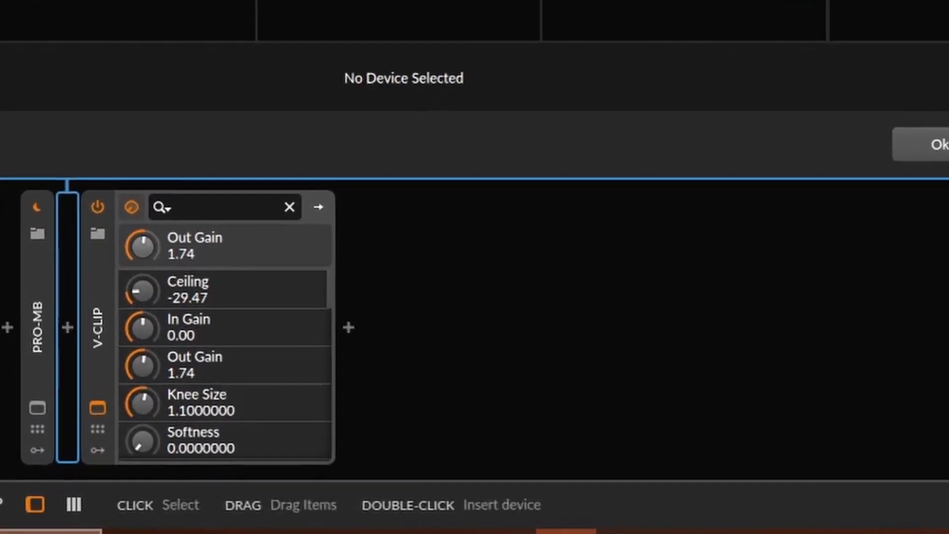
pyautogui.doubleClick(478, 105)
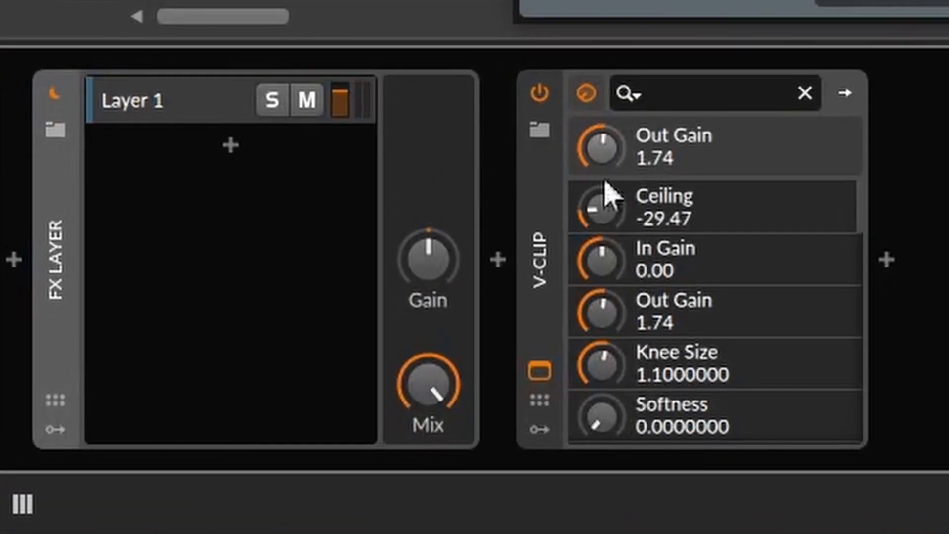
pyautogui.moveTo(514, 271); pyautogui.dragTo(149, 138)
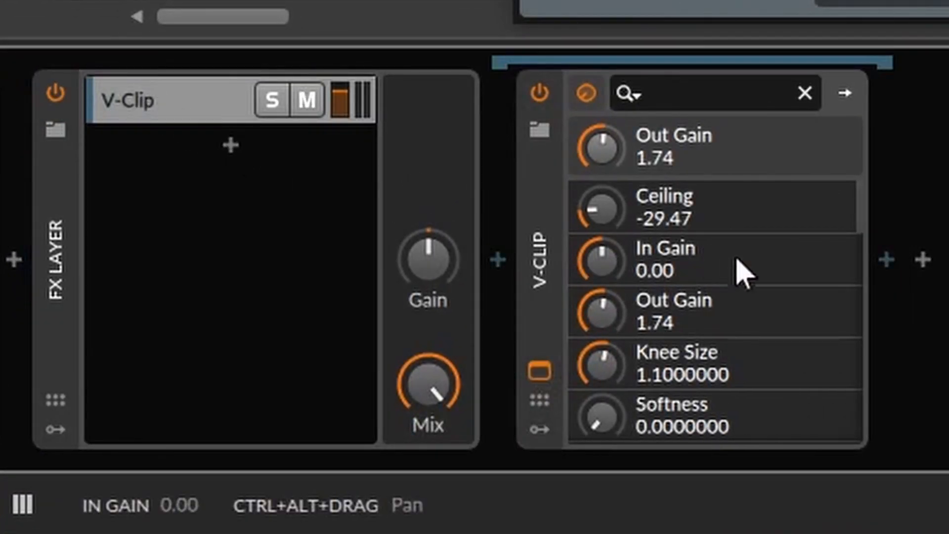
# - Add Phasis after V-Clip inside the layer and set it to 9 notches with its center at 2.85 kHz
pyautogui.click(894, 263)
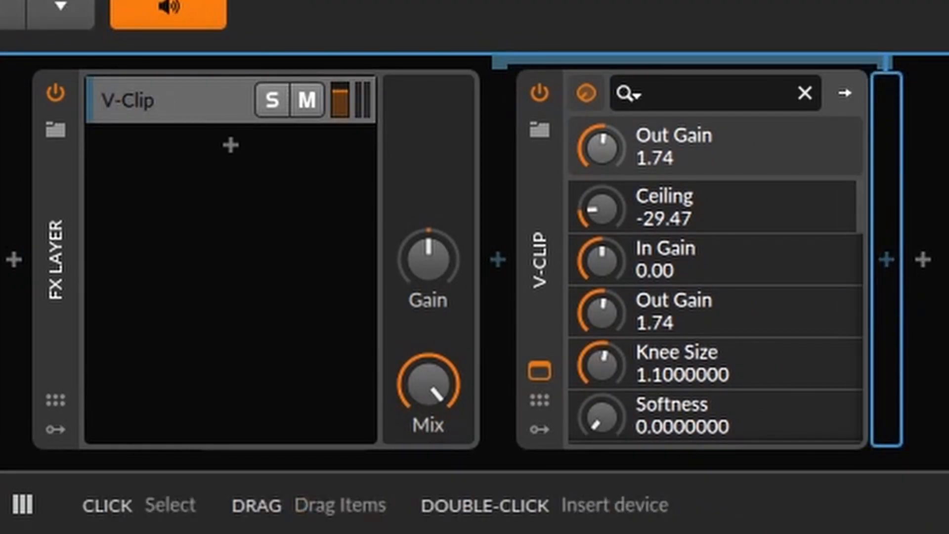
pyautogui.doubleClick(477, 5)
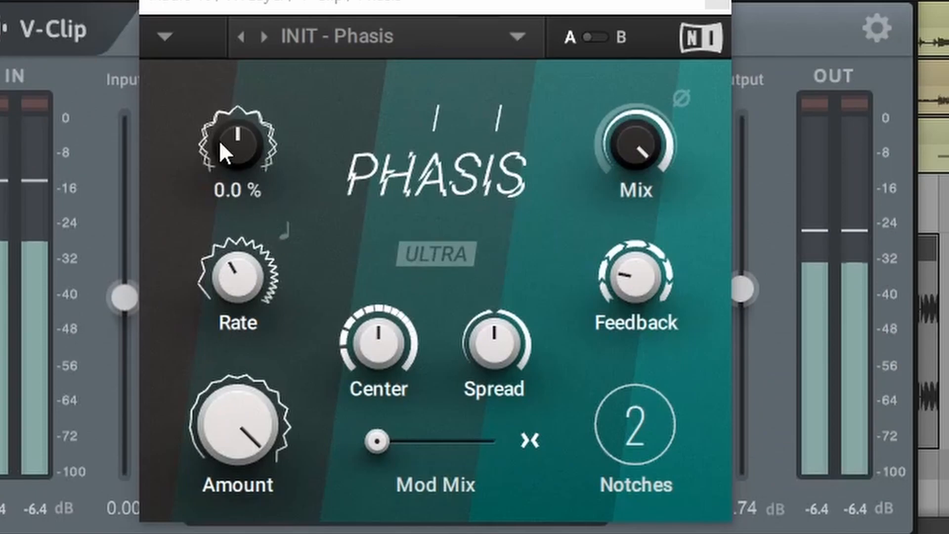
pyautogui.moveTo(218, 142); pyautogui.dragTo(221, 99)
pyautogui.moveTo(620, 301); pyautogui.dragTo(607, 290)
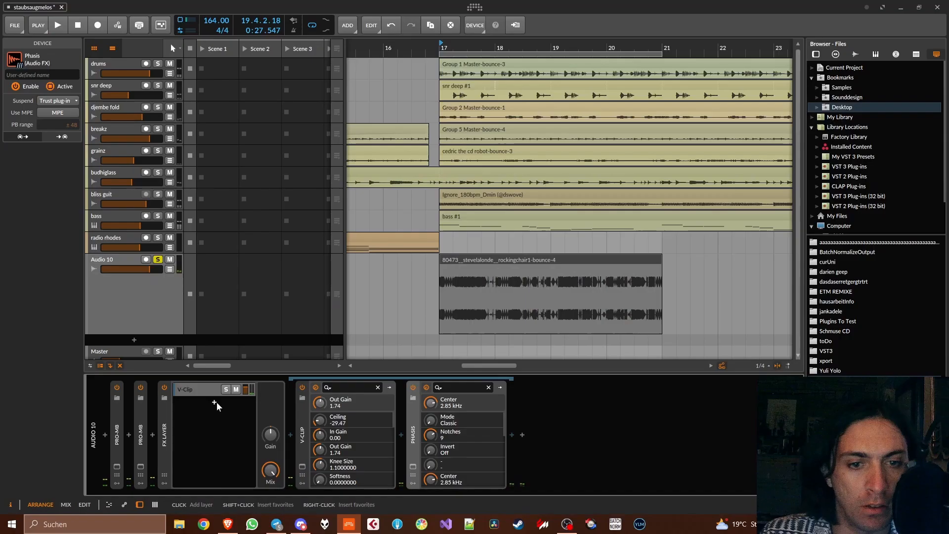
# - Add a second layer holding a fresh V-Clip and lower its ceiling to -13.64 dB while watching the waveform
pyautogui.click(215, 401)
pyautogui.write('v')
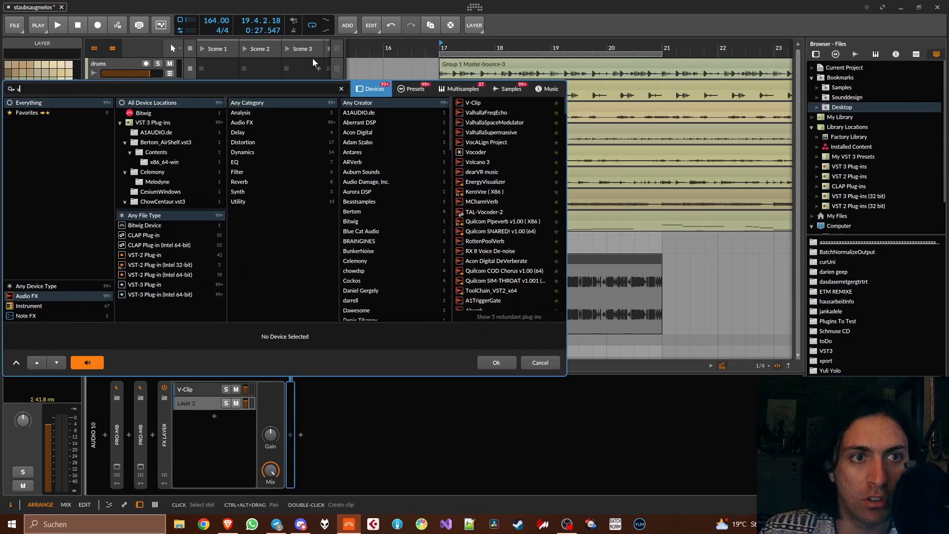
pyautogui.doubleClick(467, 103)
pyautogui.press('space')
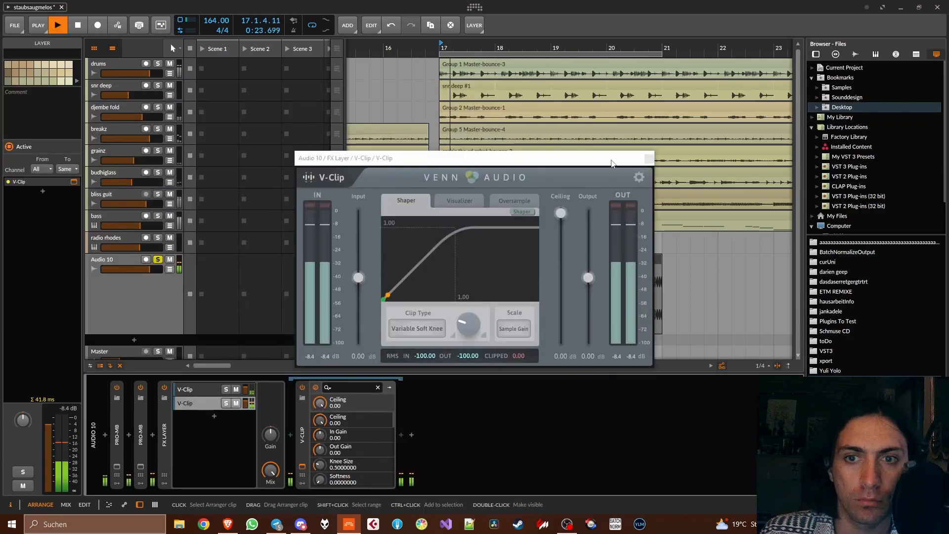
pyautogui.moveTo(566, 222); pyautogui.dragTo(565, 274)
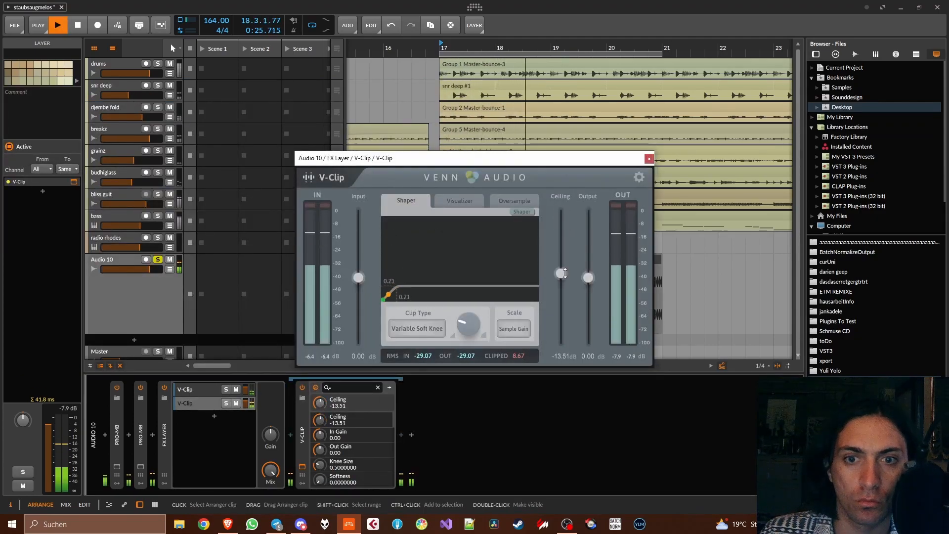
pyautogui.click(470, 201)
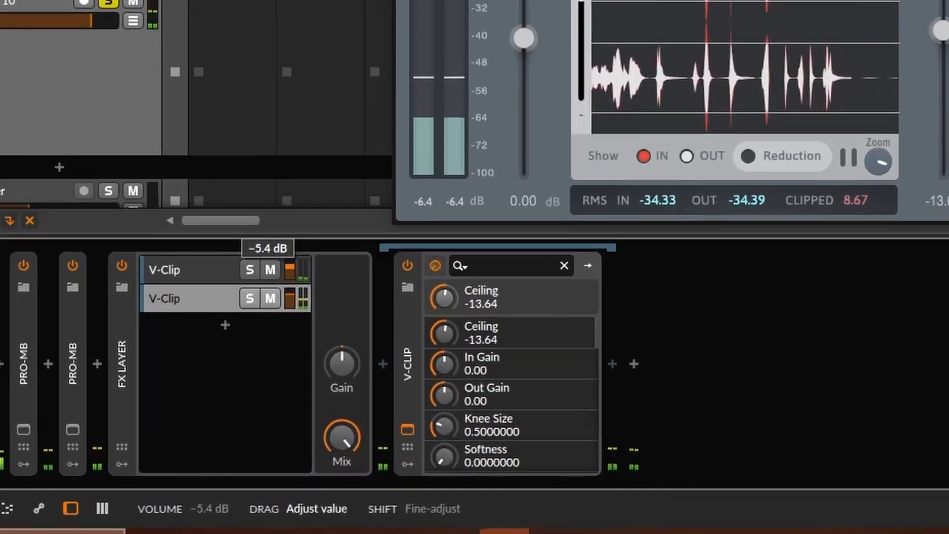
# - Balance the first V-Clip layer's volume against the second and compare the sound with the FX Layer bypassed and enabled
pyautogui.moveTo(289, 270); pyautogui.dragTo(289, 268)
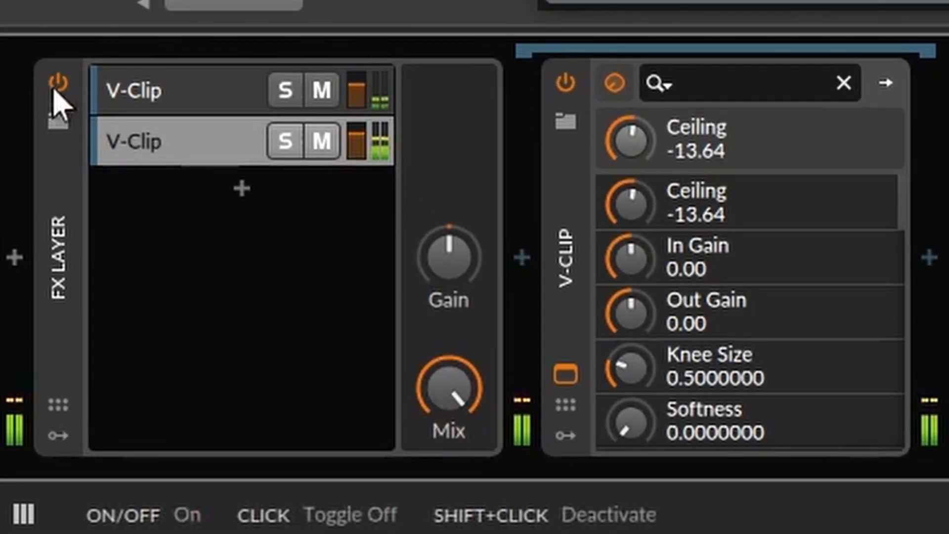
pyautogui.click(58, 82)
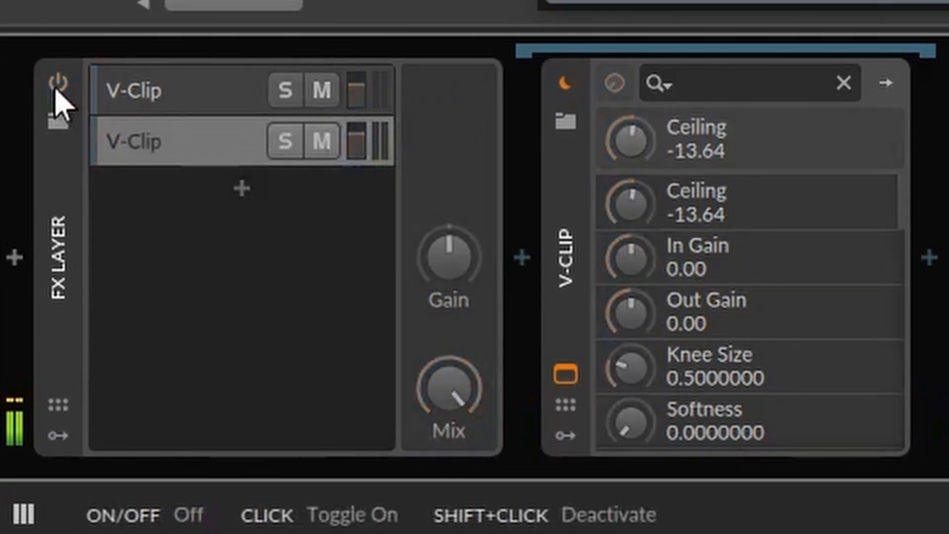
pyautogui.click(57, 85)
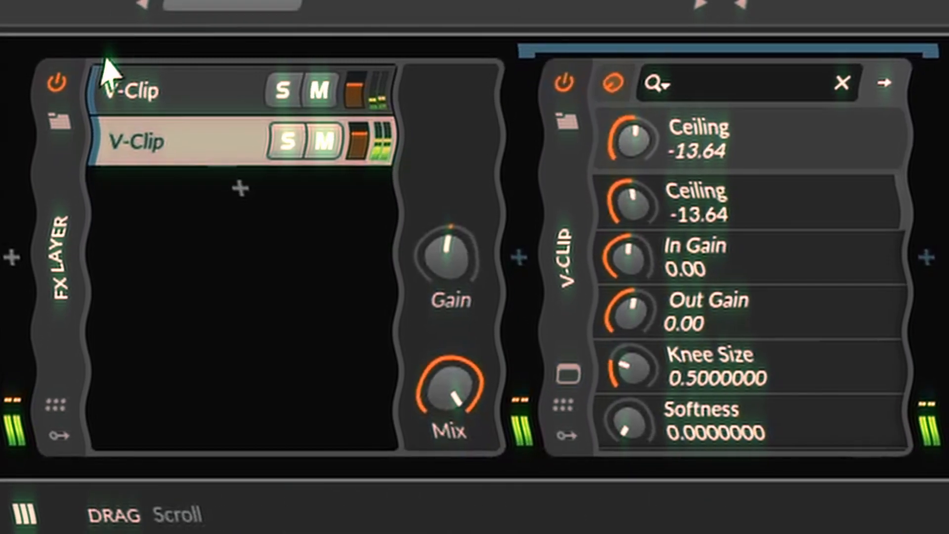
pyautogui.click(57, 82)
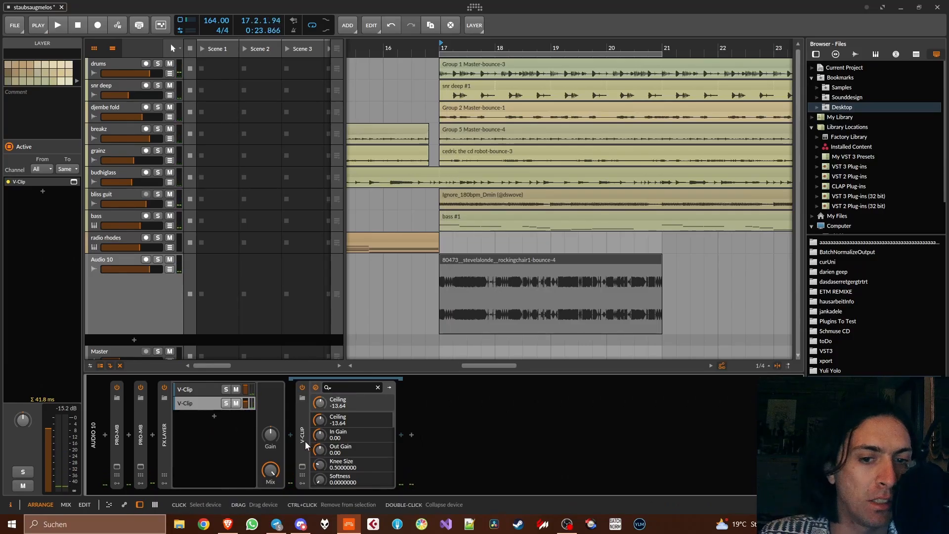
# - Move the second layer's V-Clip out to the main chain after Pro-MB and delete the FX Layer
pyautogui.moveTo(305, 445); pyautogui.dragTo(152, 439)
pyautogui.click(289, 466)
pyautogui.press('Delete')
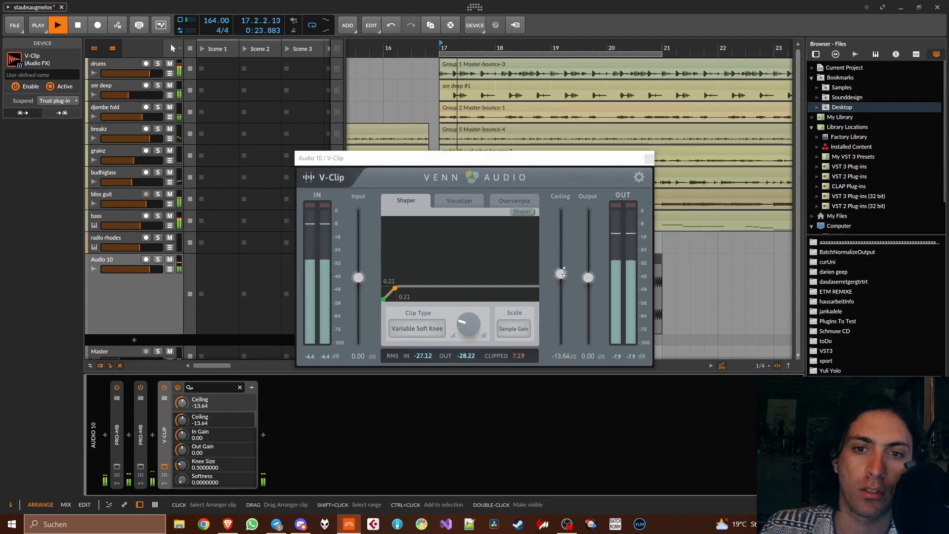
# - Set V-Clip's ceiling to -14.17 dB and its knee size to 1.204 while monitoring the visualizer in the full mix
pyautogui.click(467, 199)
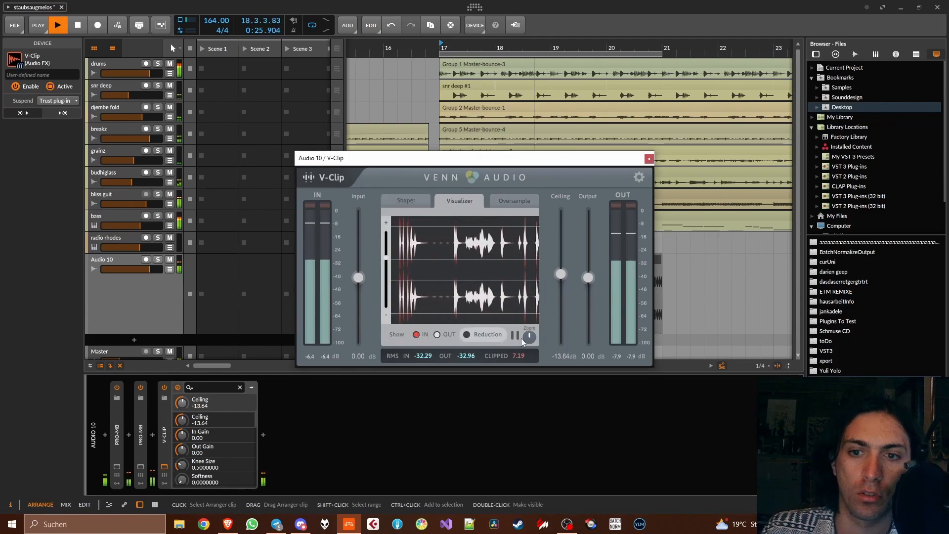
pyautogui.moveTo(560, 274); pyautogui.dragTo(563, 275)
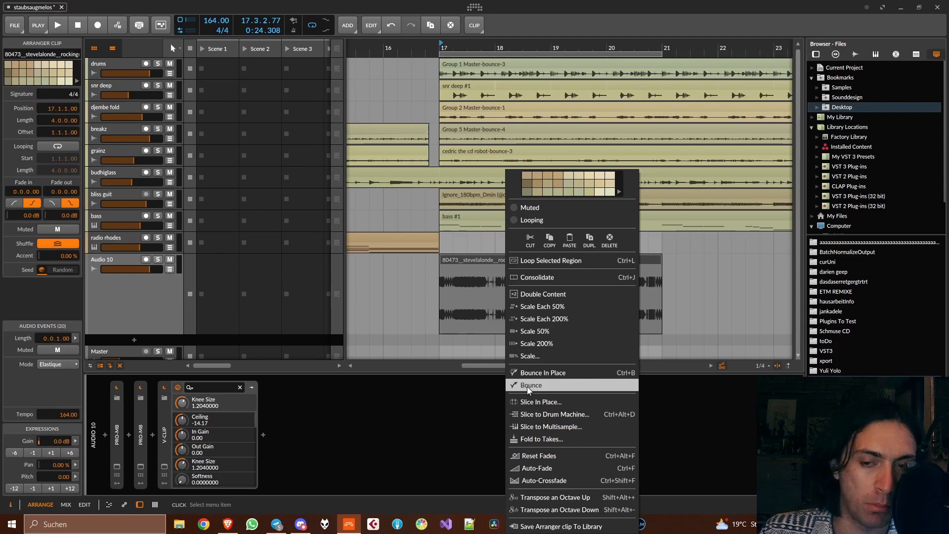
# - Bounce the rocking chair clip on Audio 10 and give the track a pale yellow color
pyautogui.click(528, 387)
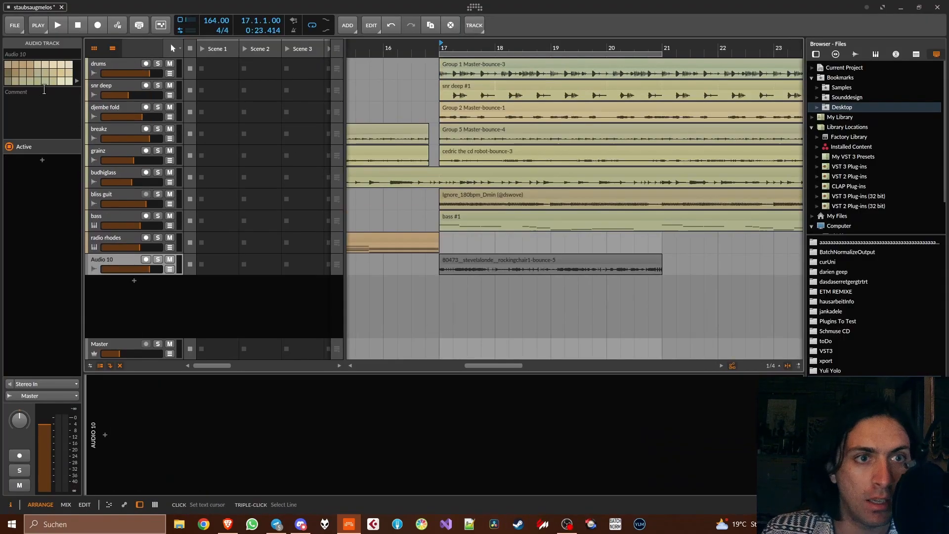
pyautogui.click(38, 81)
# - Trim the intro's rocking chair clip to start at bar 9 and shorten its end to a length of 7.3.0.55
pyautogui.scroll(-10, 511, 232)
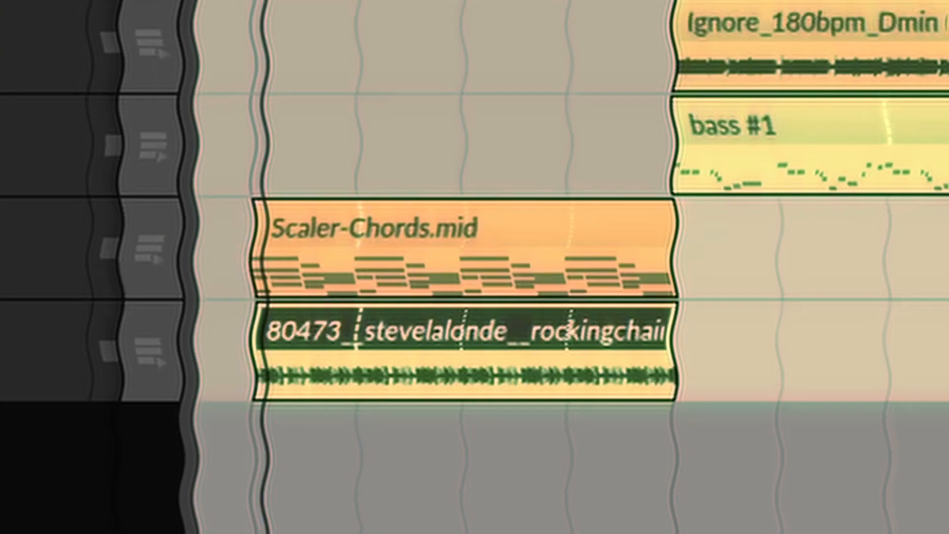
pyautogui.moveTo(247, 324); pyautogui.dragTo(462, 321)
pyautogui.scroll(3, 445, 321)
pyautogui.scroll(4, 778, 339)
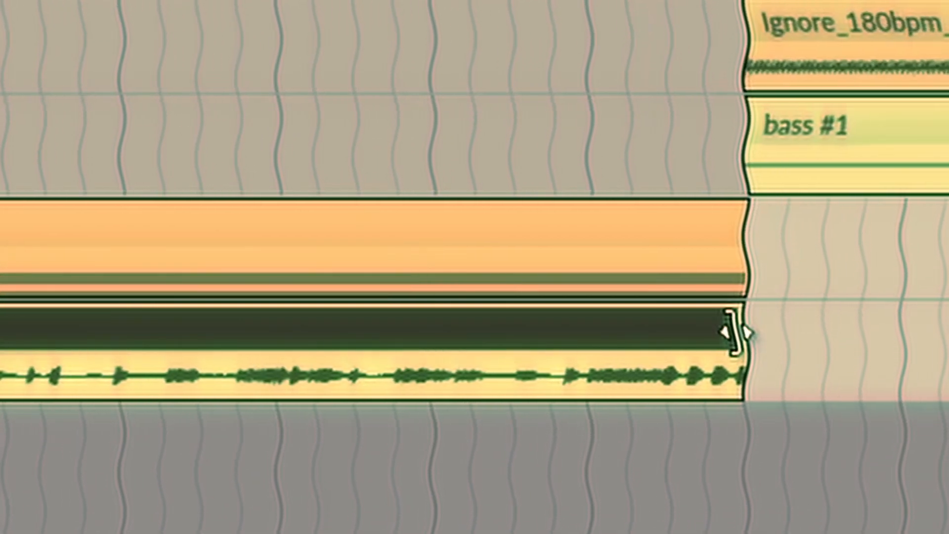
pyautogui.moveTo(734, 332); pyautogui.dragTo(570, 333)
pyautogui.scroll(5, 618, 322)
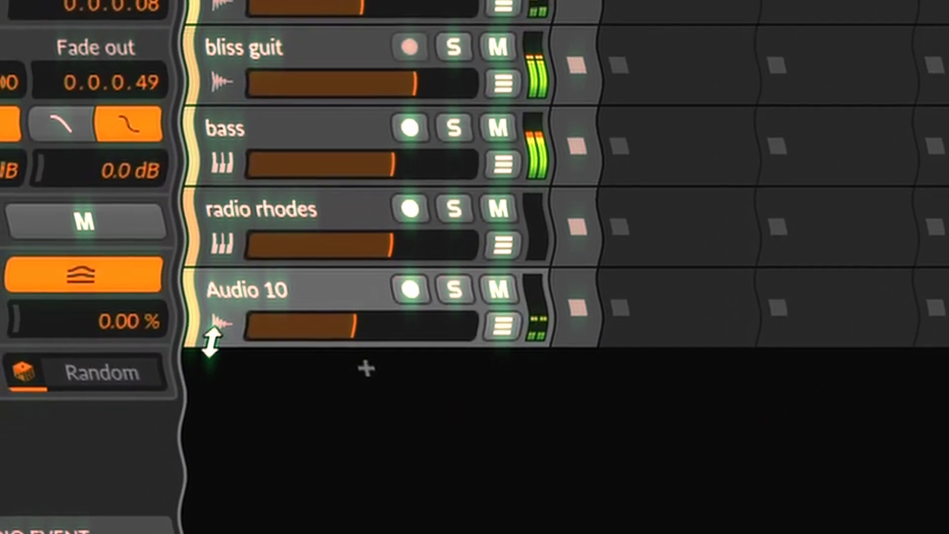
# - Set the Audio 10 track volume to -7.7 dB while the arrangement plays
pyautogui.moveTo(233, 339); pyautogui.dragTo(277, 339)
pyautogui.moveTo(418, 338); pyautogui.dragTo(430, 294)
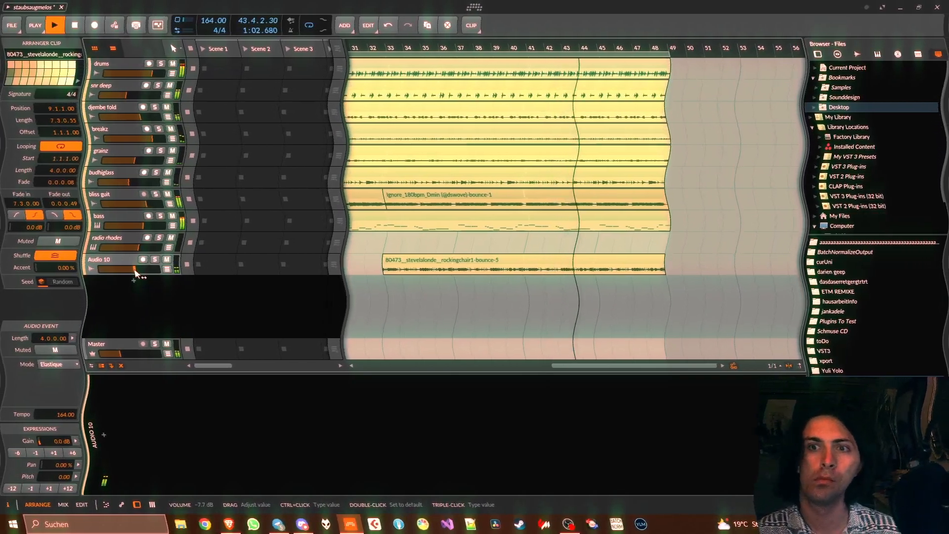
pyautogui.scroll(-5, 451, 174)
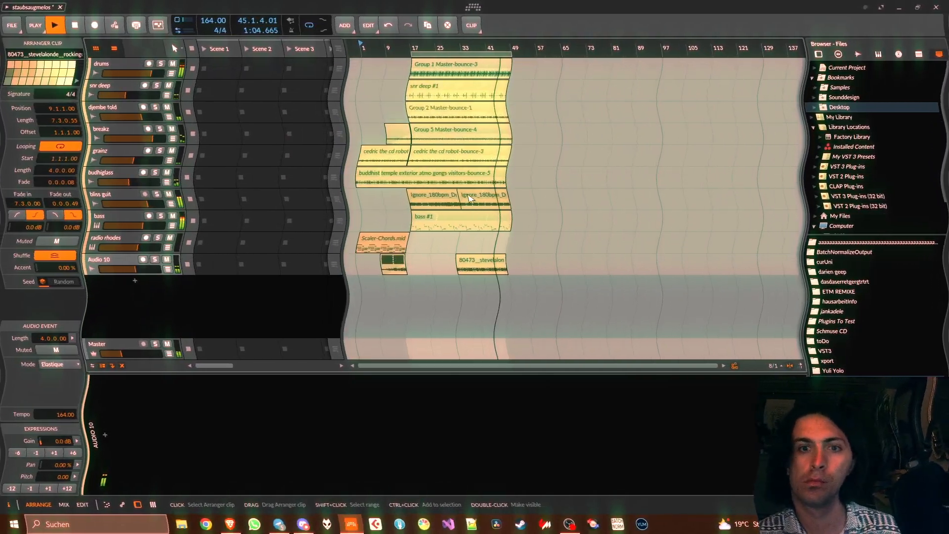